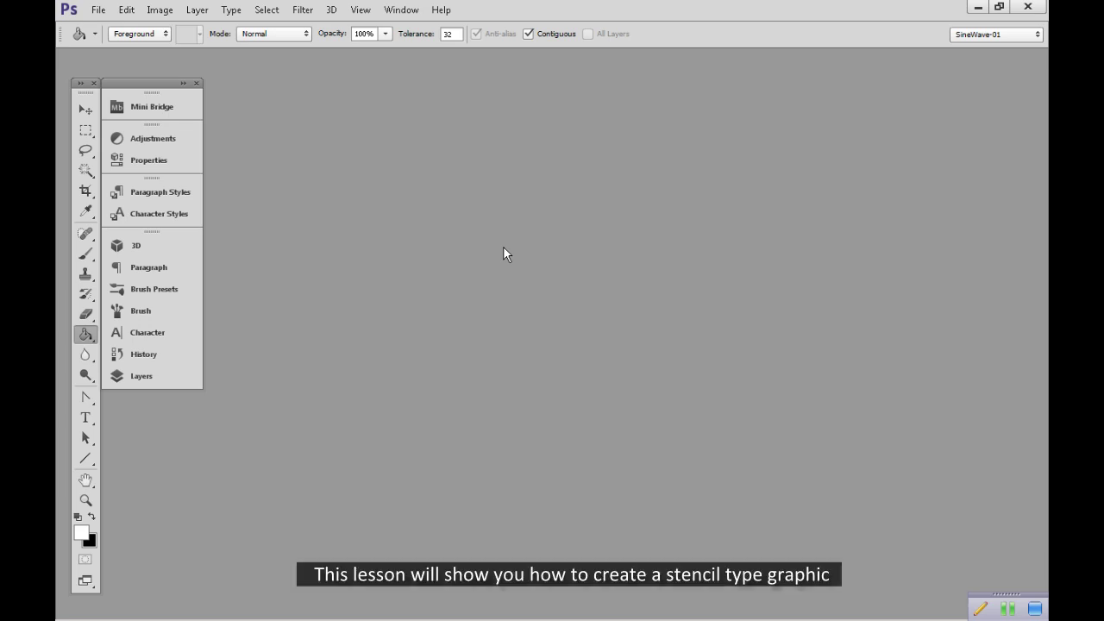
Step: Switch Photoshop to the Painting workspace with Astronaut_EVA.jpg open
click(1039, 35)
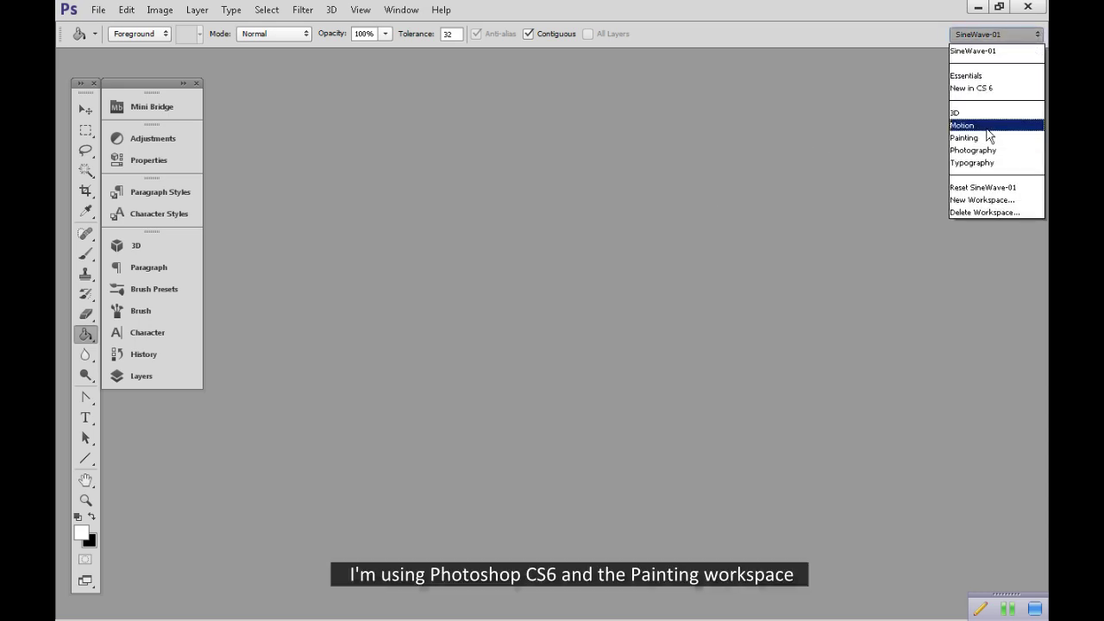
click(959, 140)
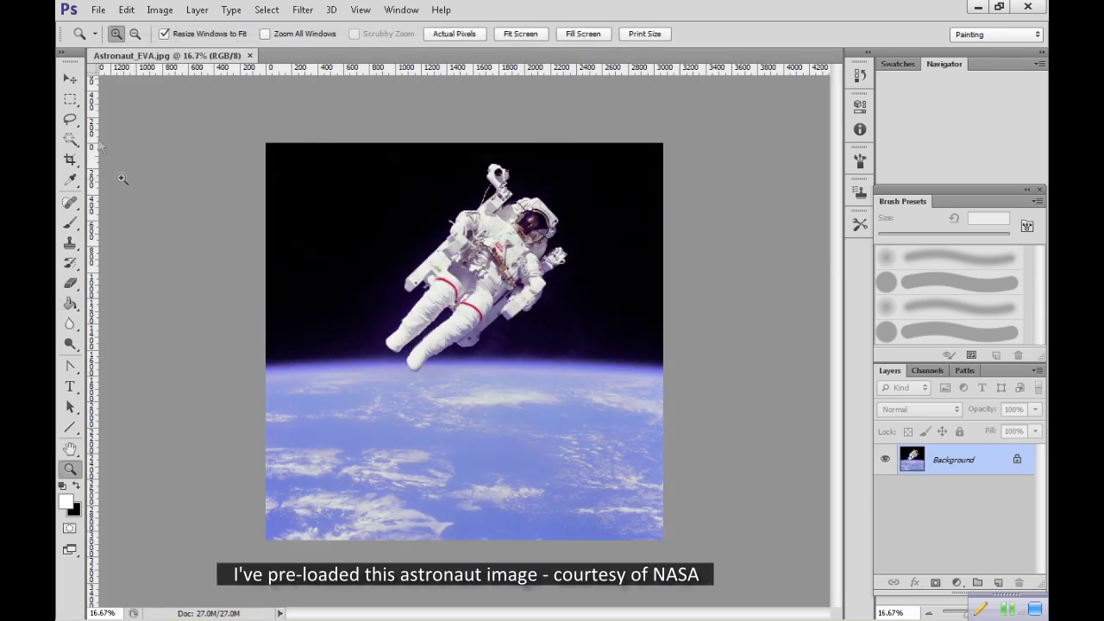
Step: Copy the astronaut background layer with Ctrl+J and name the copy EVA-01
key(v)
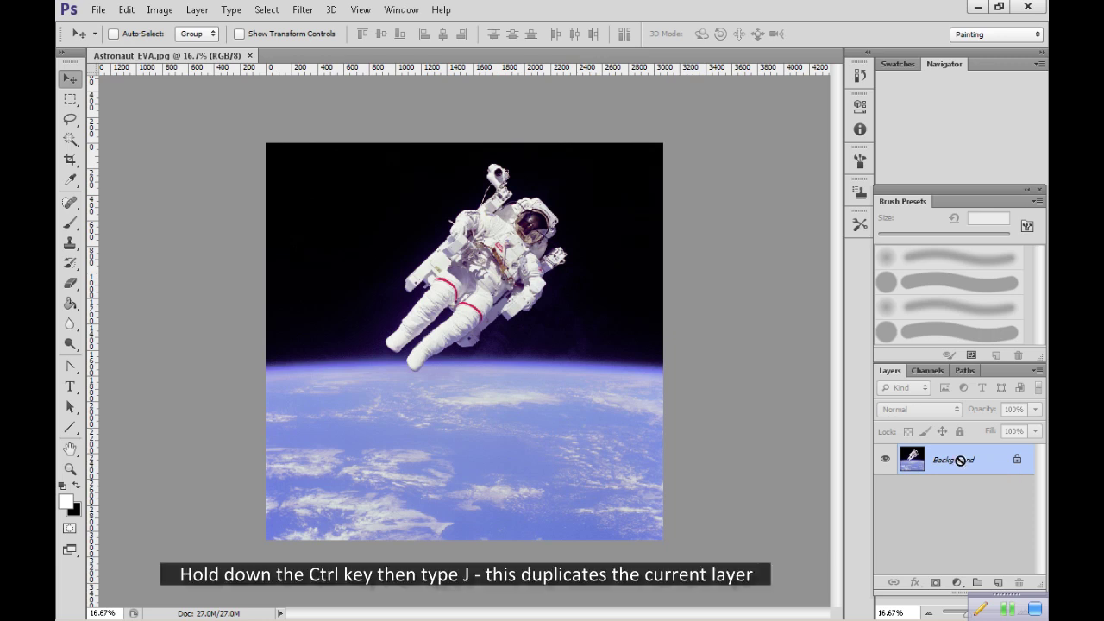
key(ctrl+j)
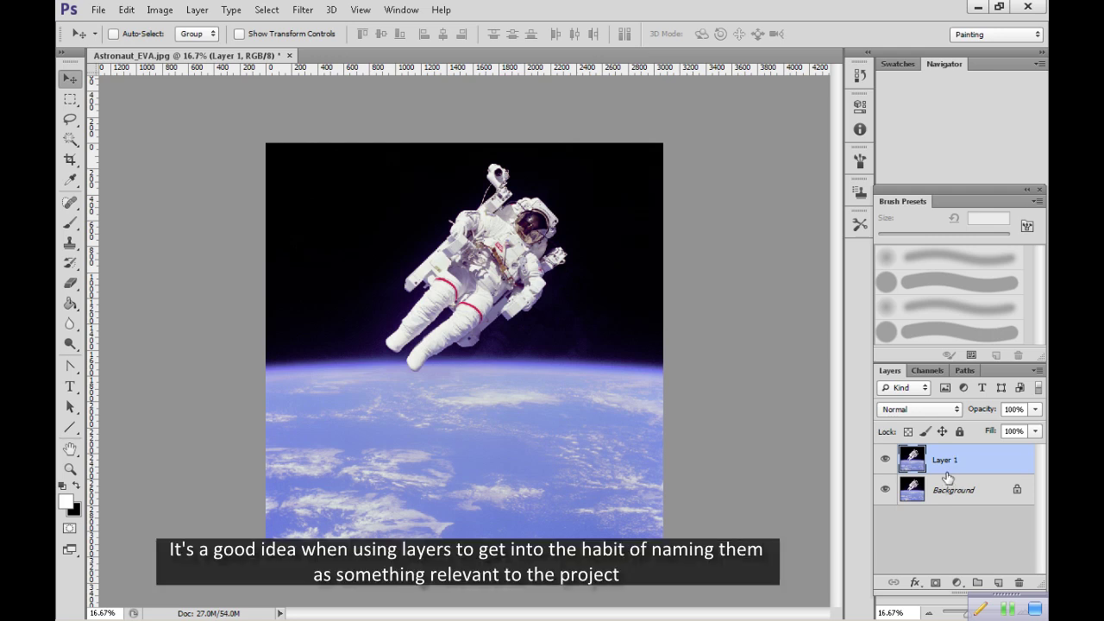
double_click(945, 460)
text(EVA)
text(-01)
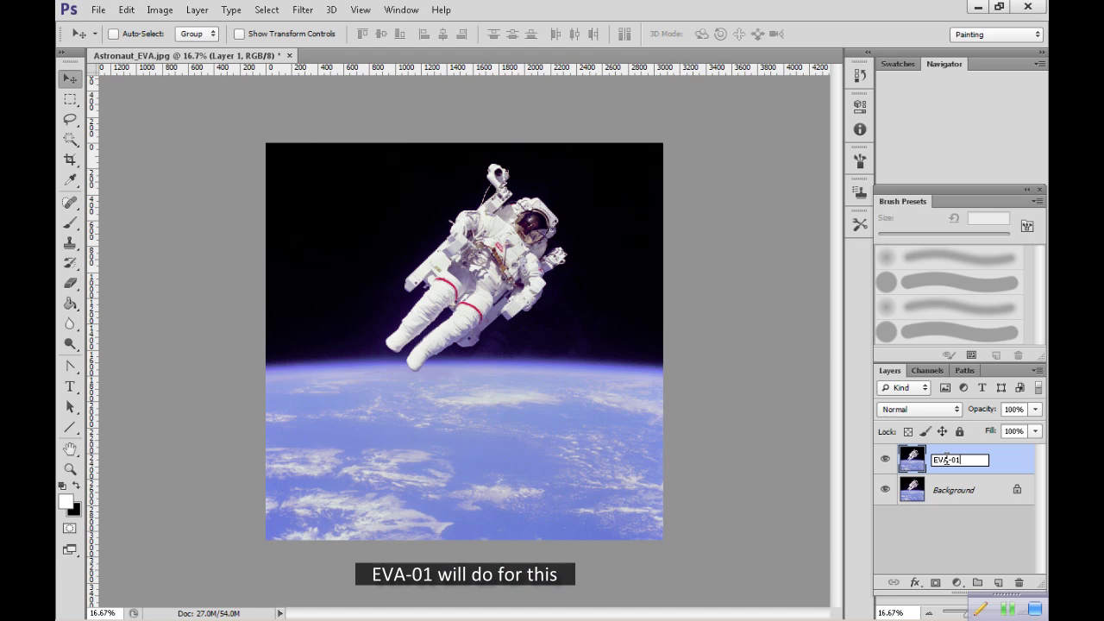
click(1005, 464)
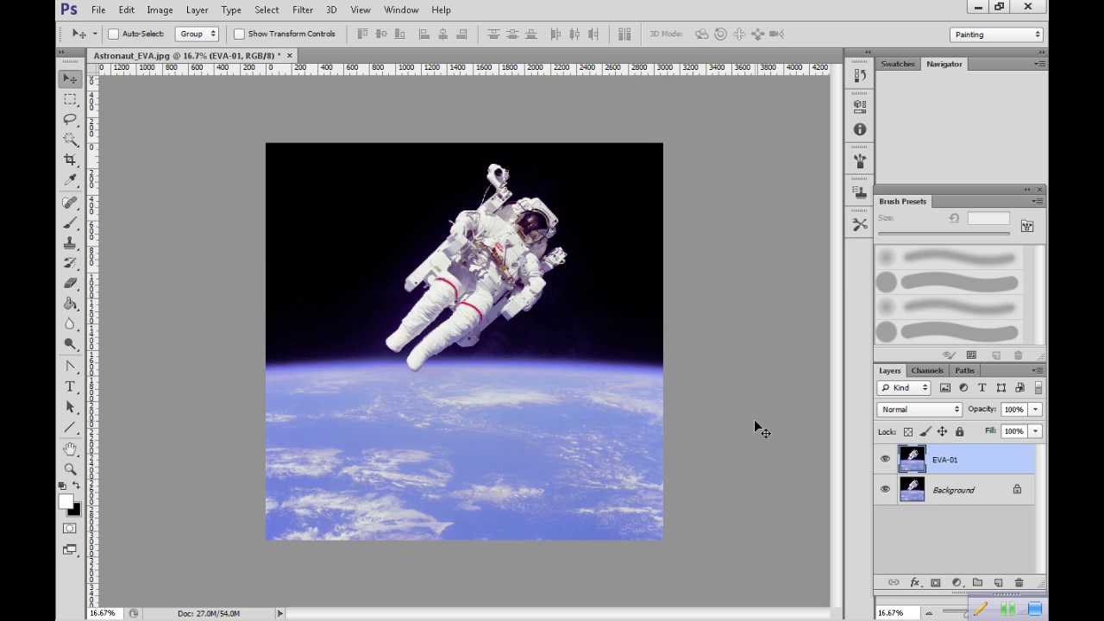
Step: Rotate the whole EVA-01 layer about -54.5° so the astronaut stands upright, then deselect
key(ctrl+a)
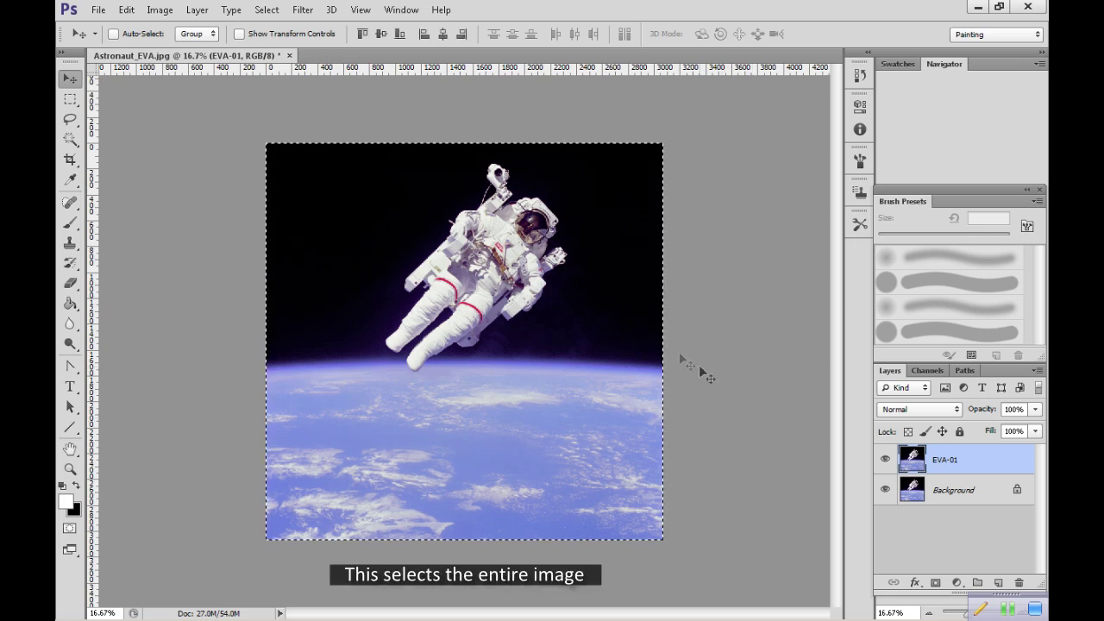
click(127, 10)
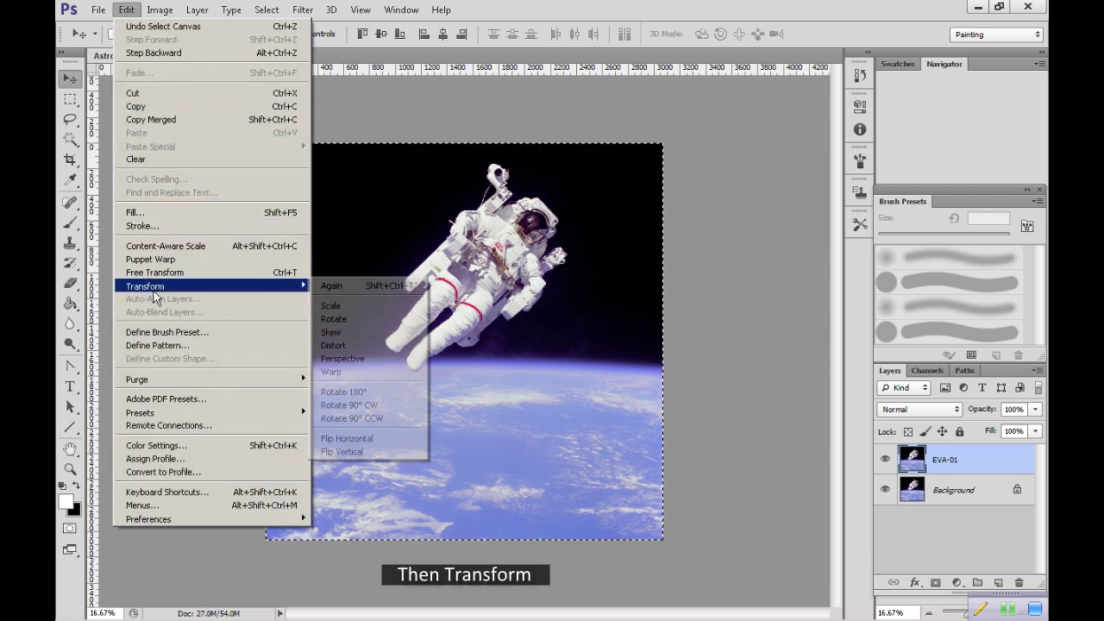
mouse_move(145, 286)
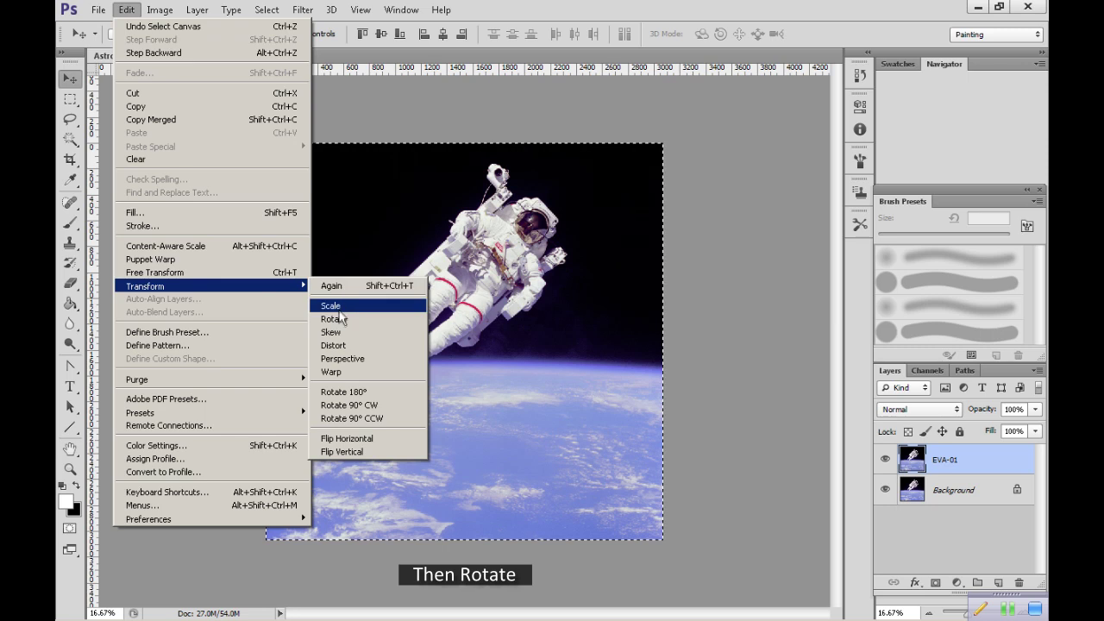
click(333, 320)
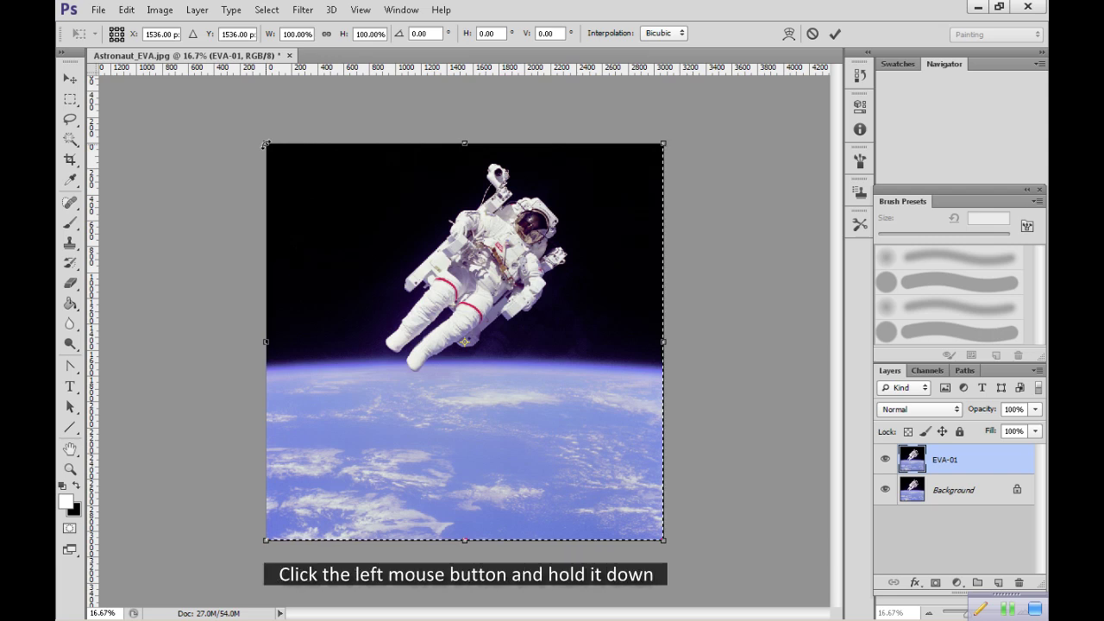
mouse_move(265, 145)
mouse_down()
mouse_move(145, 306)
mouse_move(88, 410)
mouse_up()
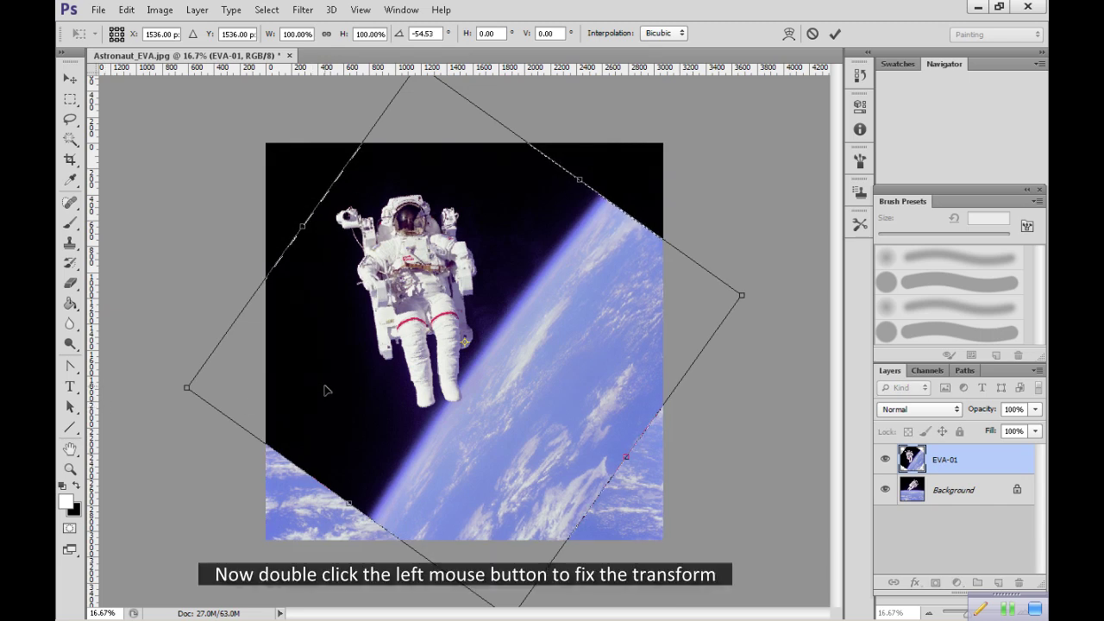
double_click(326, 390)
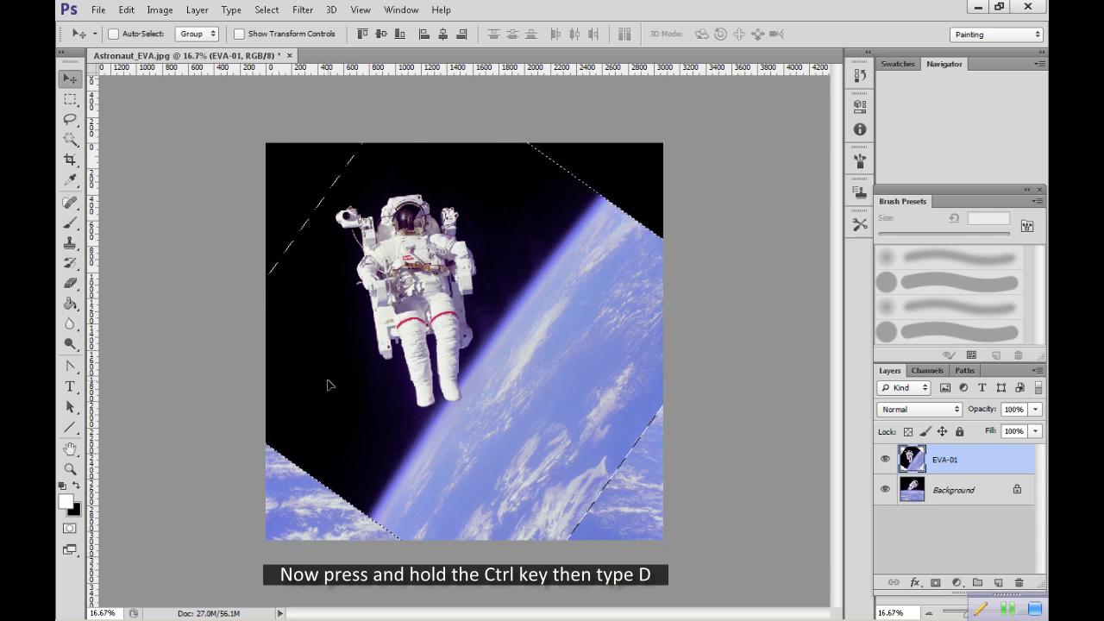
key(ctrl+d)
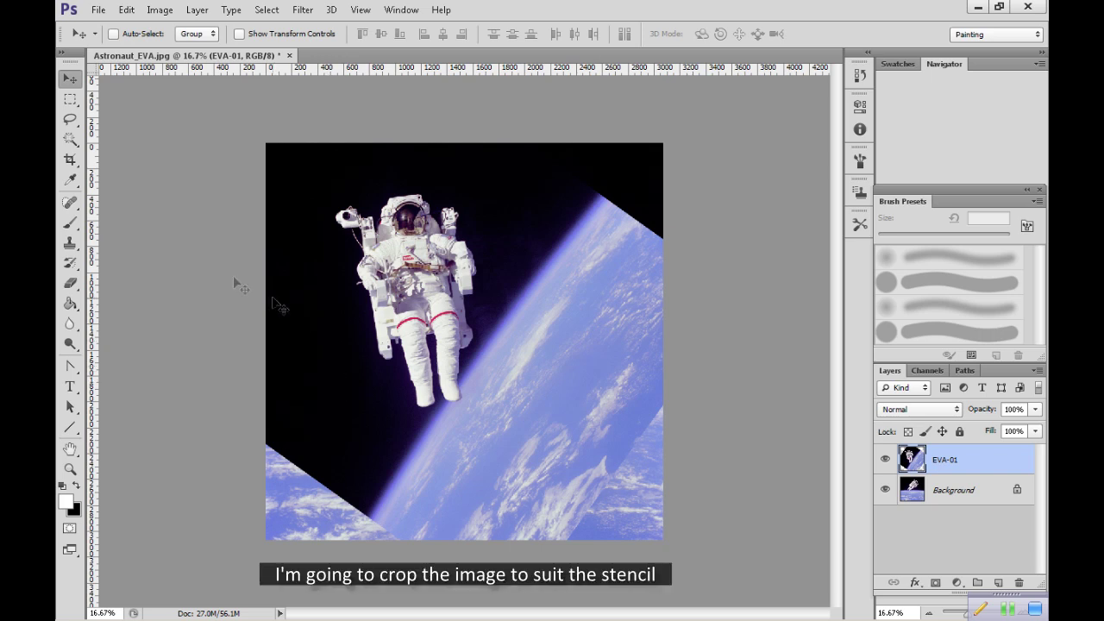
Step: Crop the left, right, top and bottom edges in to a tall frame around the astronaut
click(70, 160)
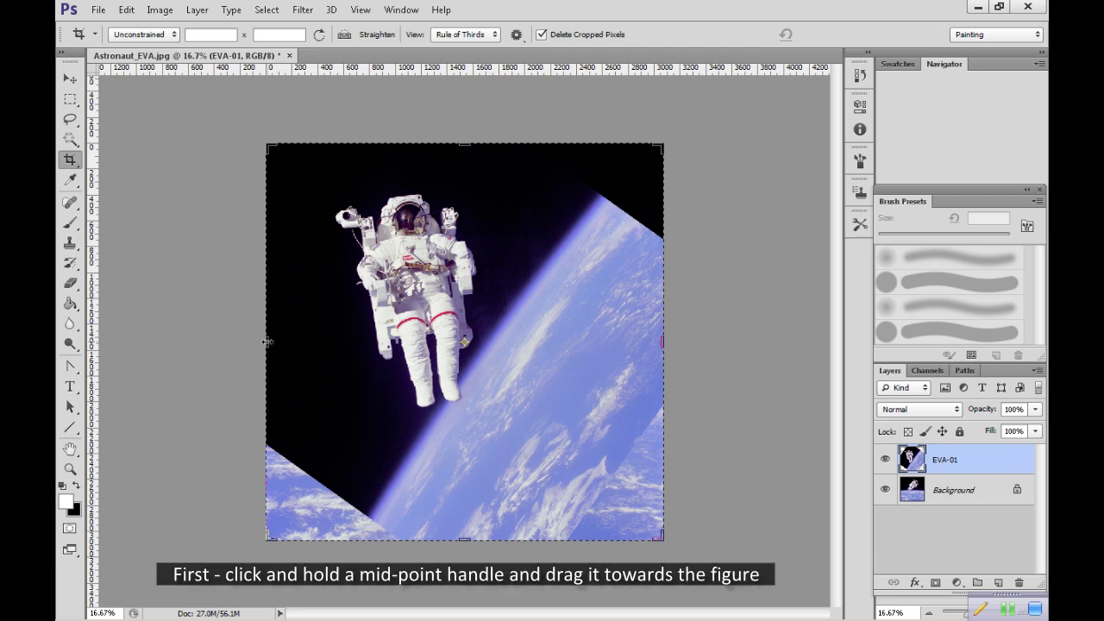
drag(268, 341, 291, 337)
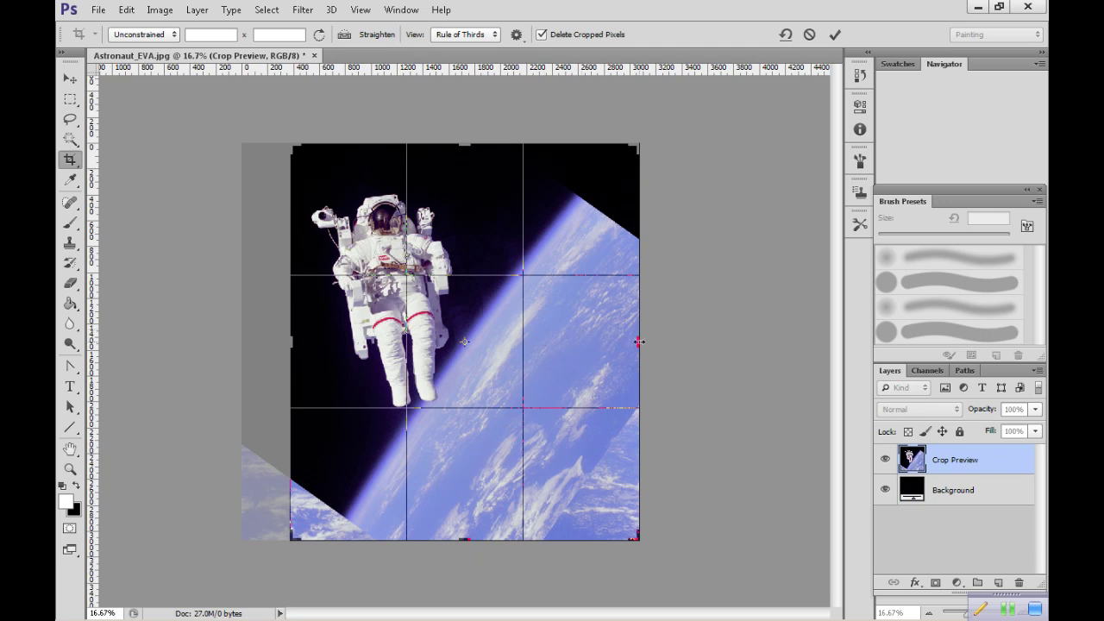
drag(639, 342, 560, 342)
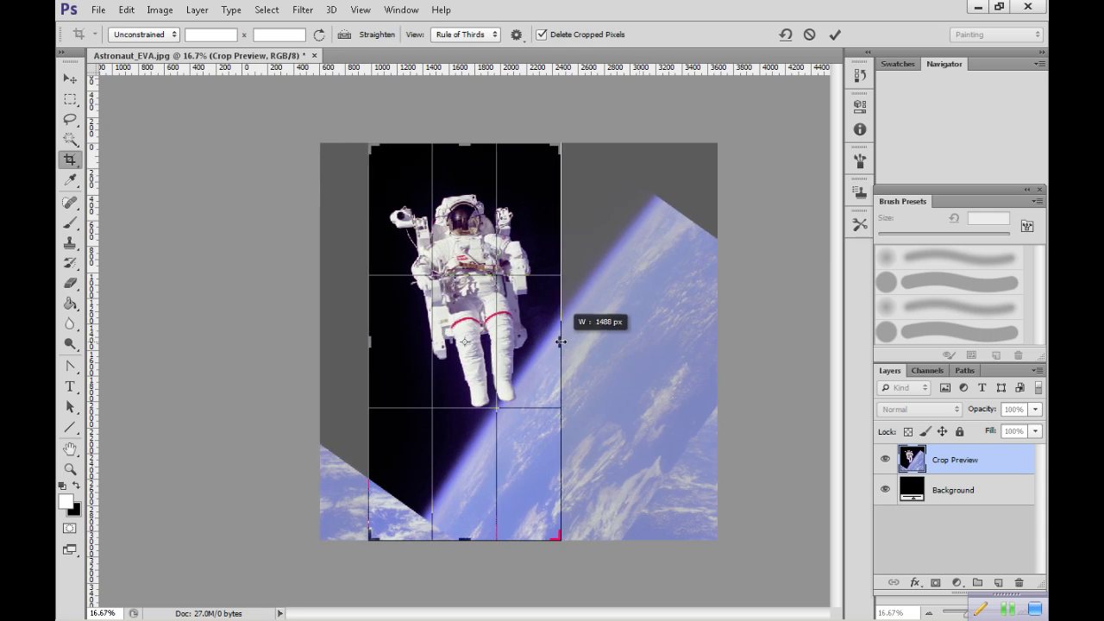
drag(561, 342, 561, 341)
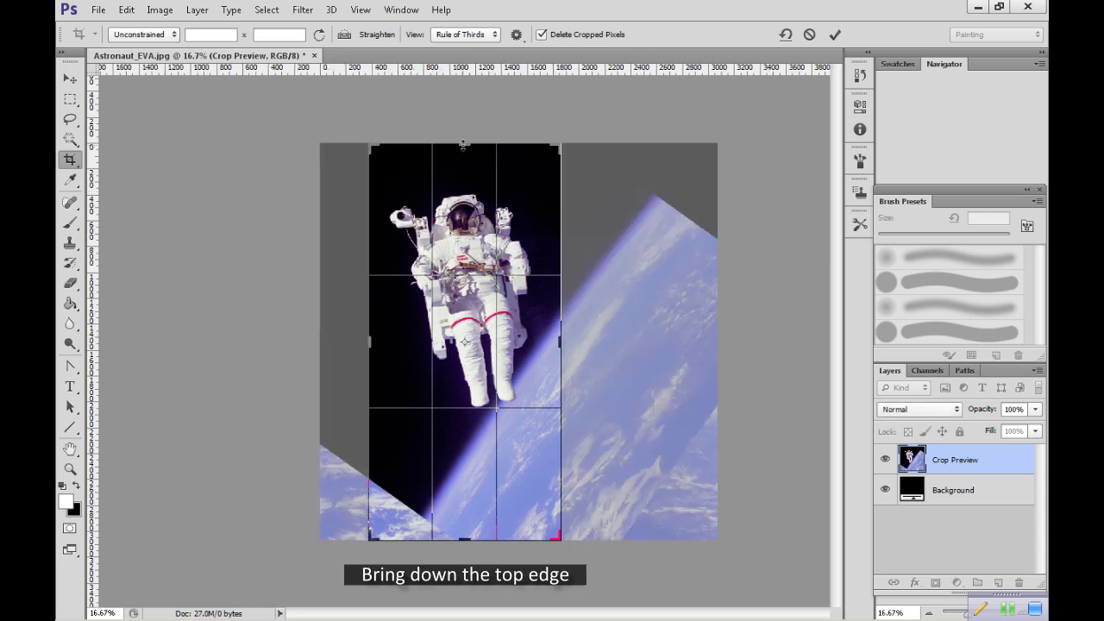
drag(463, 145, 463, 159)
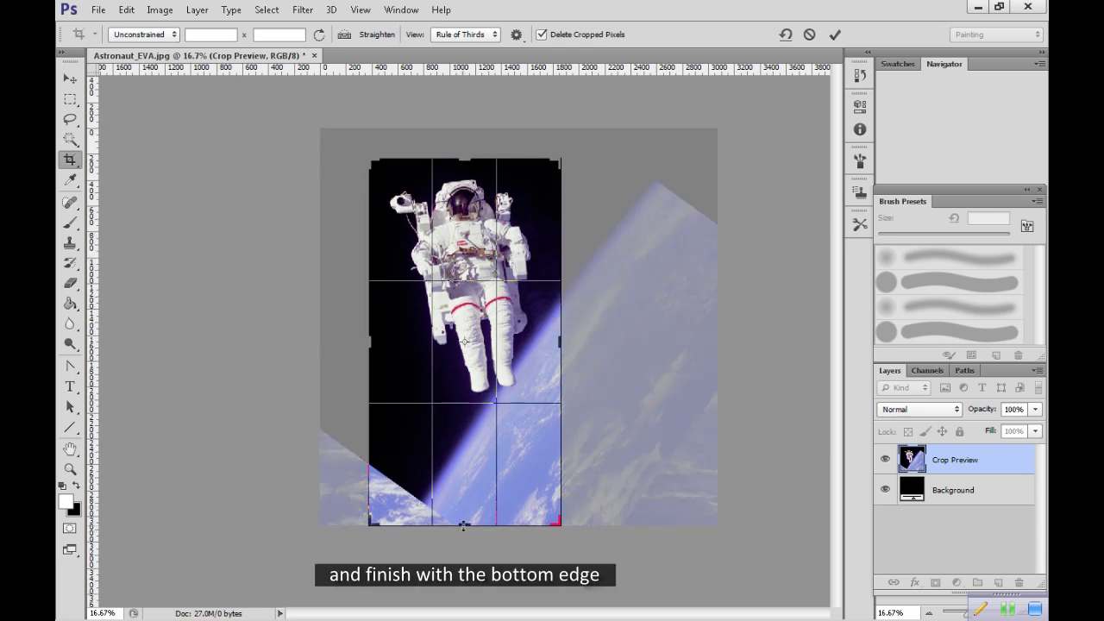
drag(465, 525, 464, 480)
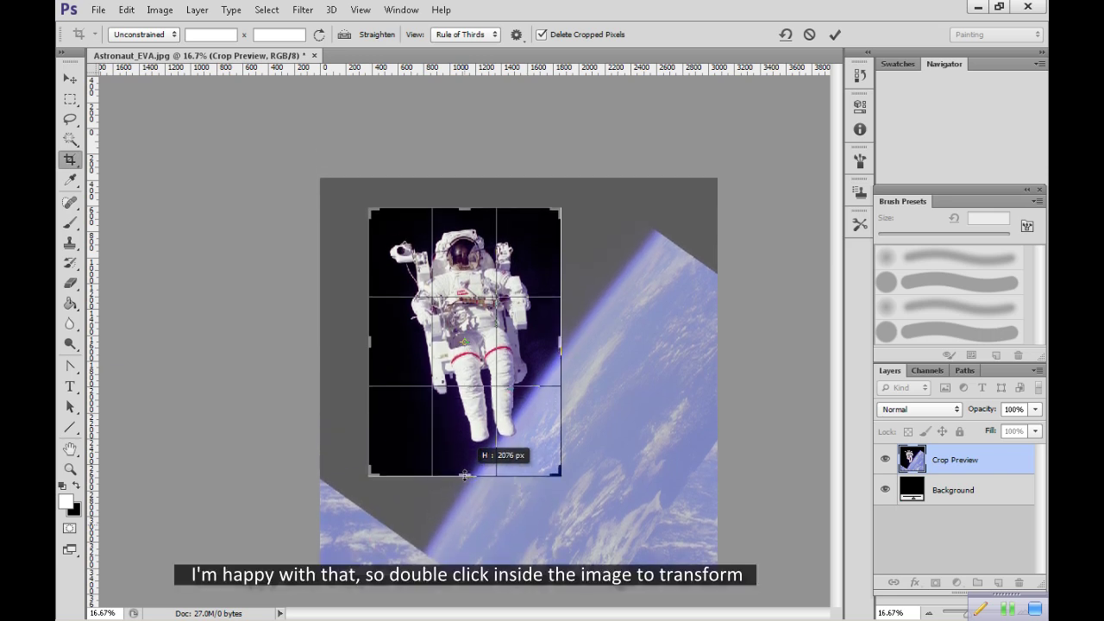
drag(464, 481, 464, 475)
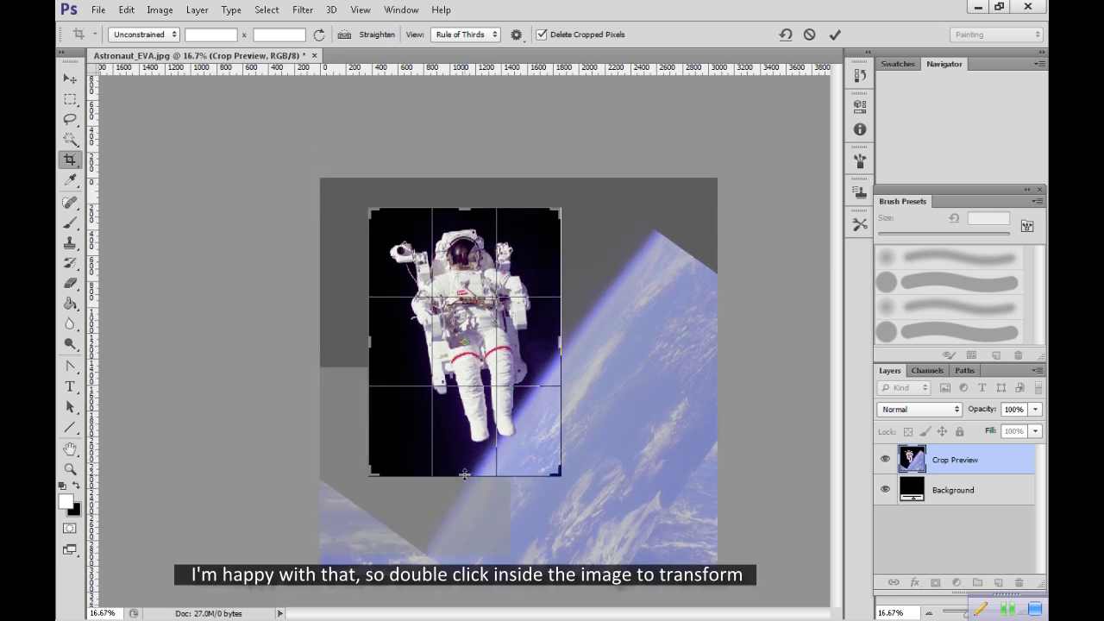
double_click(399, 439)
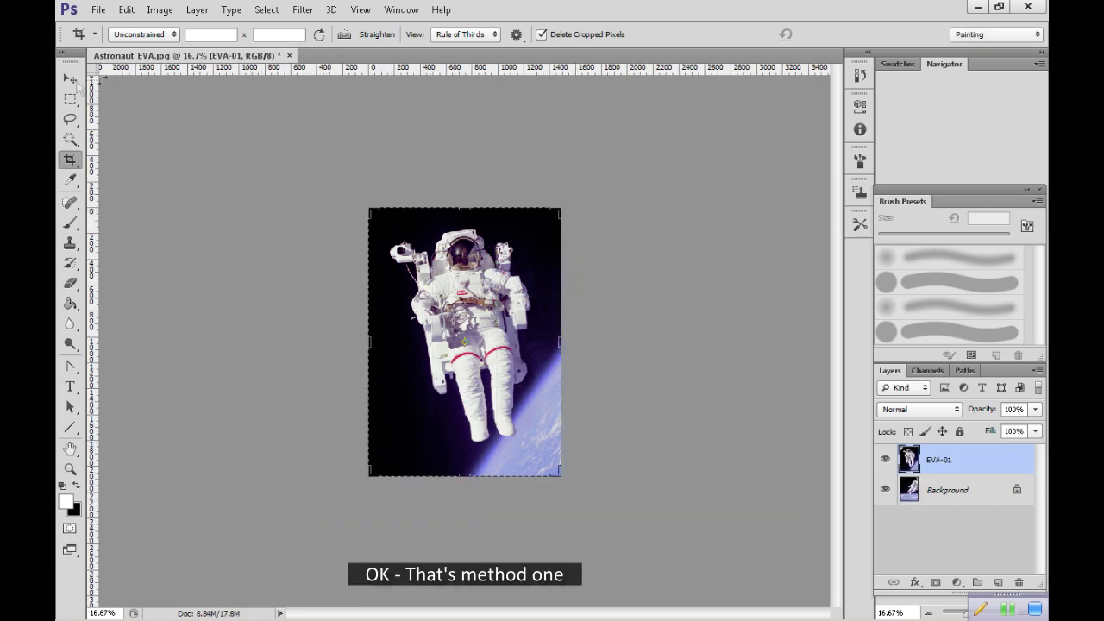
Step: Revert to the uncropped rotated image using the History panel's Deselect state
click(70, 80)
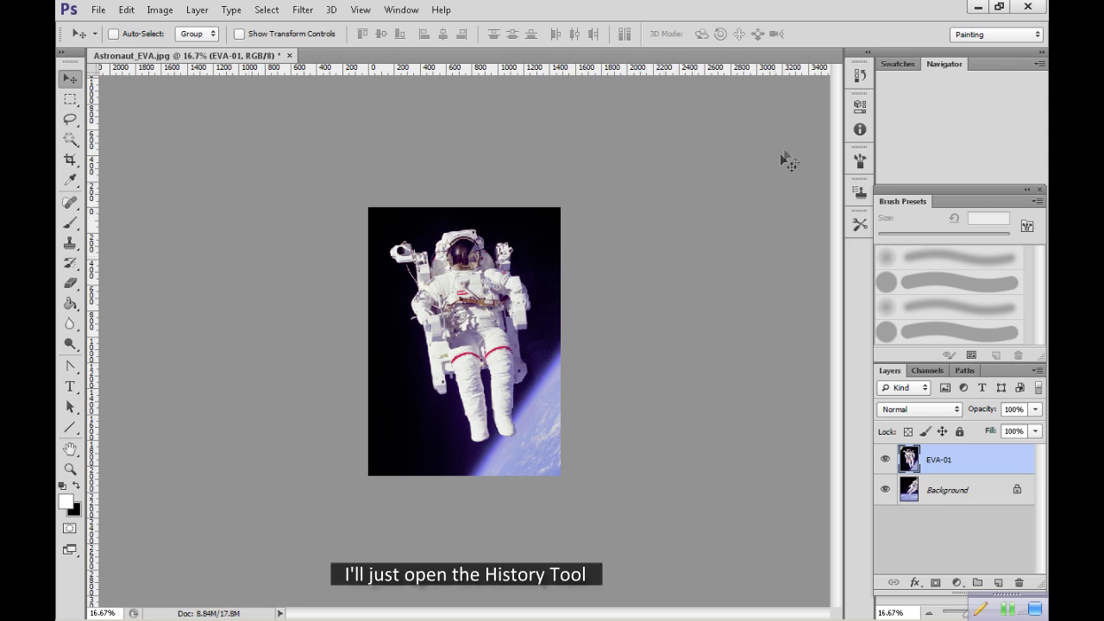
click(862, 75)
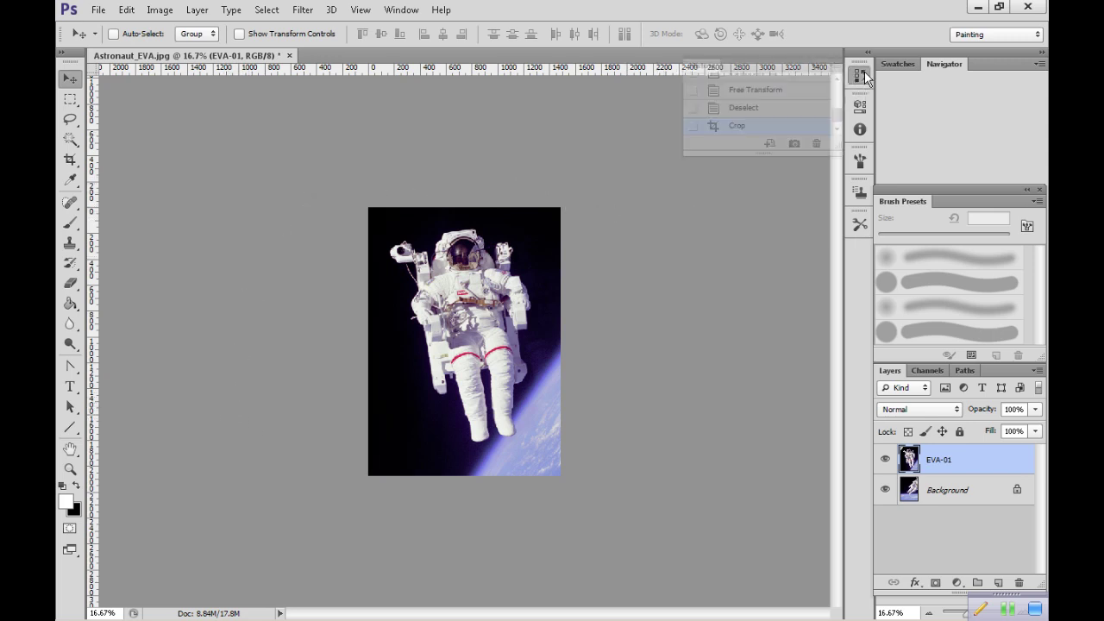
click(759, 110)
click(814, 67)
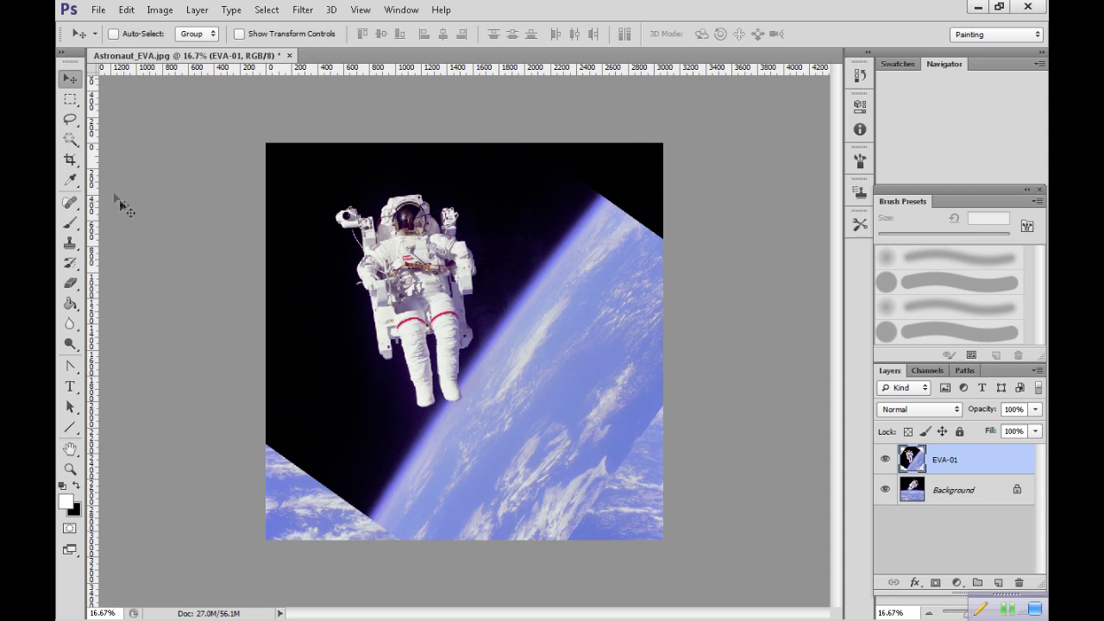
Step: Recrop the image to a portrait rectangle drawn around the astronaut
click(70, 162)
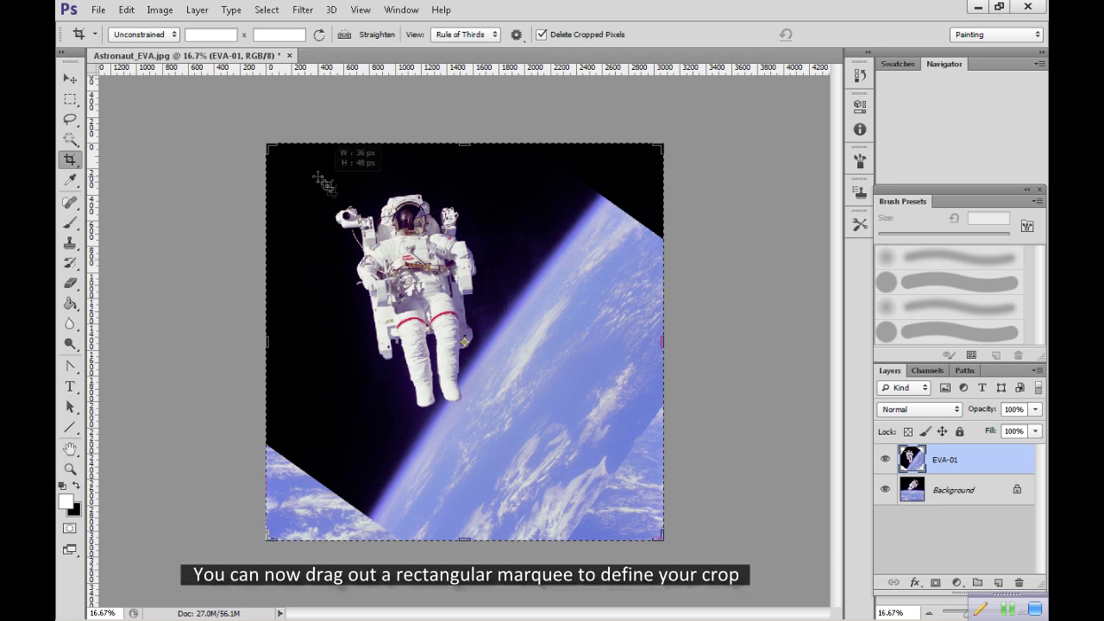
drag(319, 177, 500, 422)
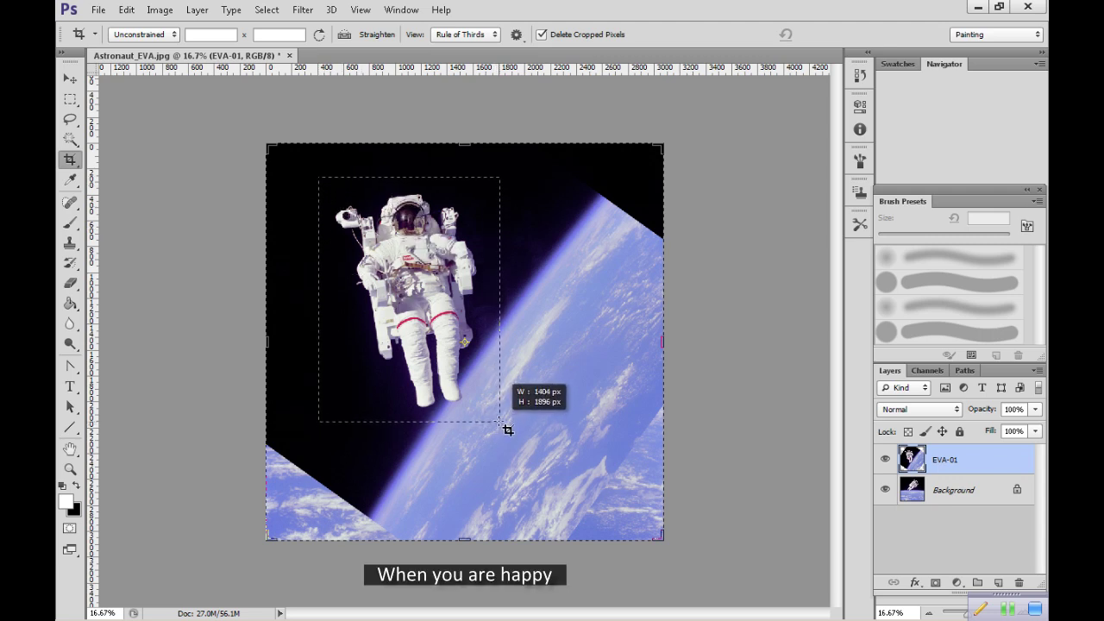
drag(500, 422, 499, 422)
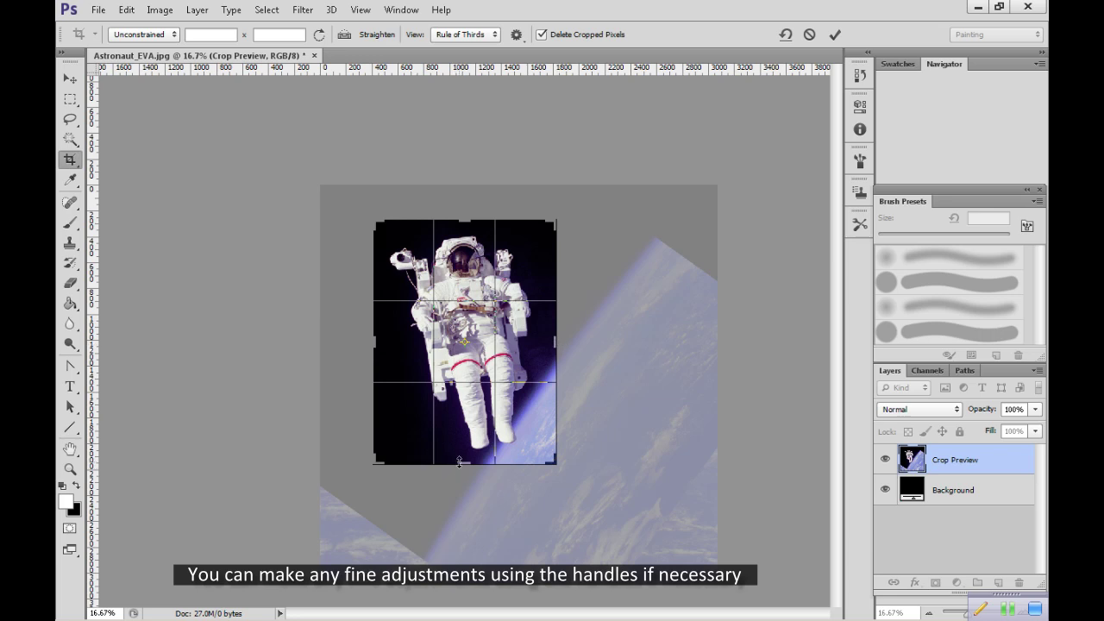
double_click(406, 432)
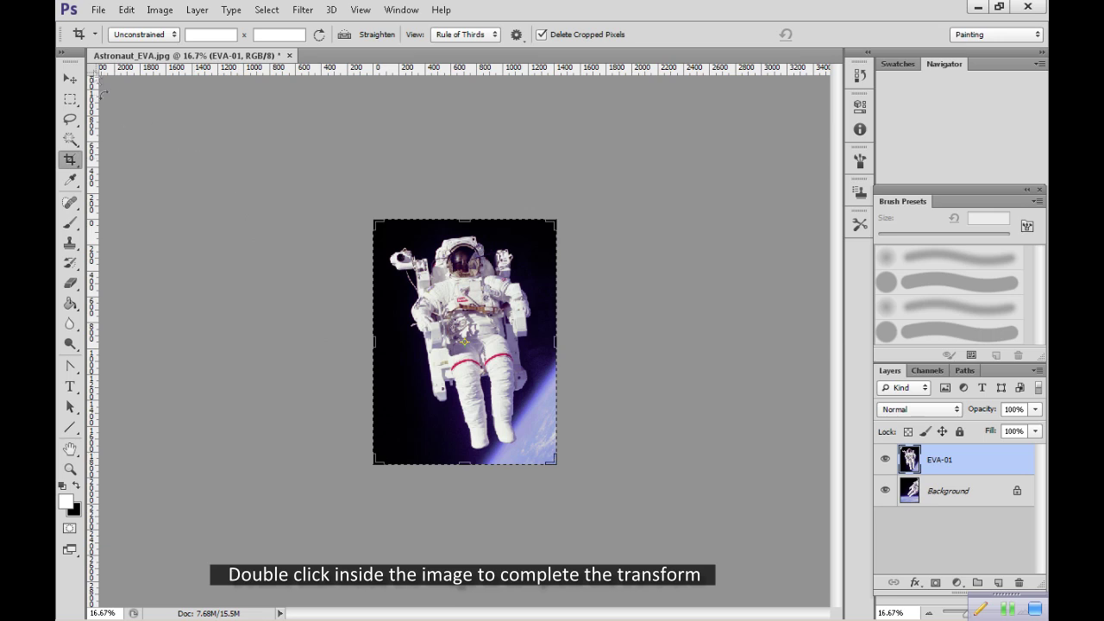
click(70, 78)
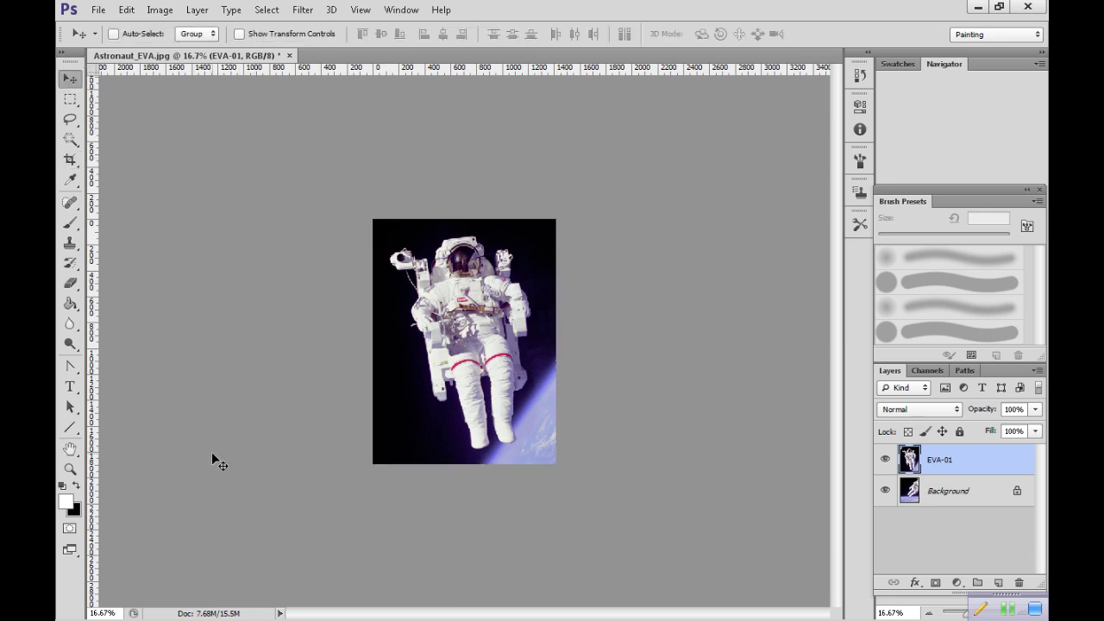
Step: Fit the cropped astronaut photo to the window with the Zoom tool's Fit Screen
click(70, 471)
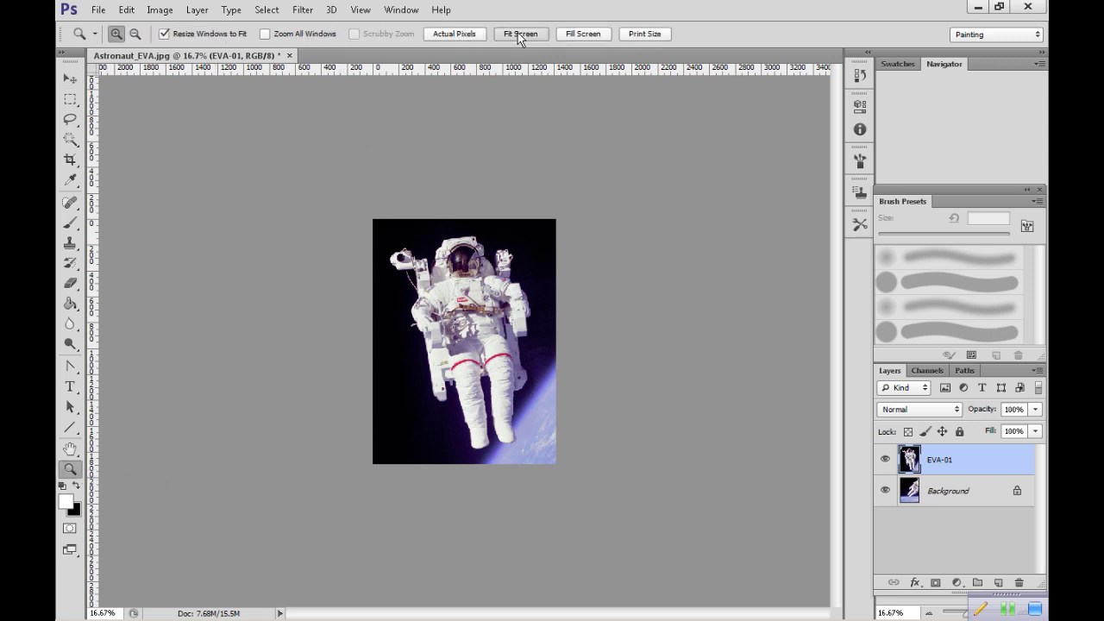
click(521, 35)
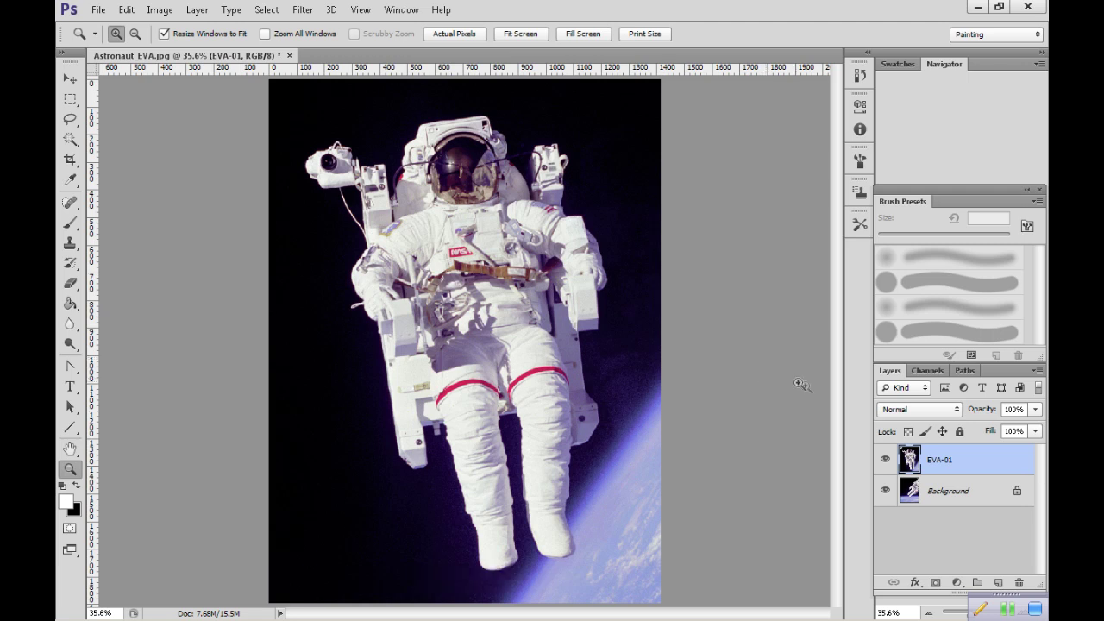
Step: Preview the Red, Green and Blue channels in turn, ending on Green alone
click(929, 374)
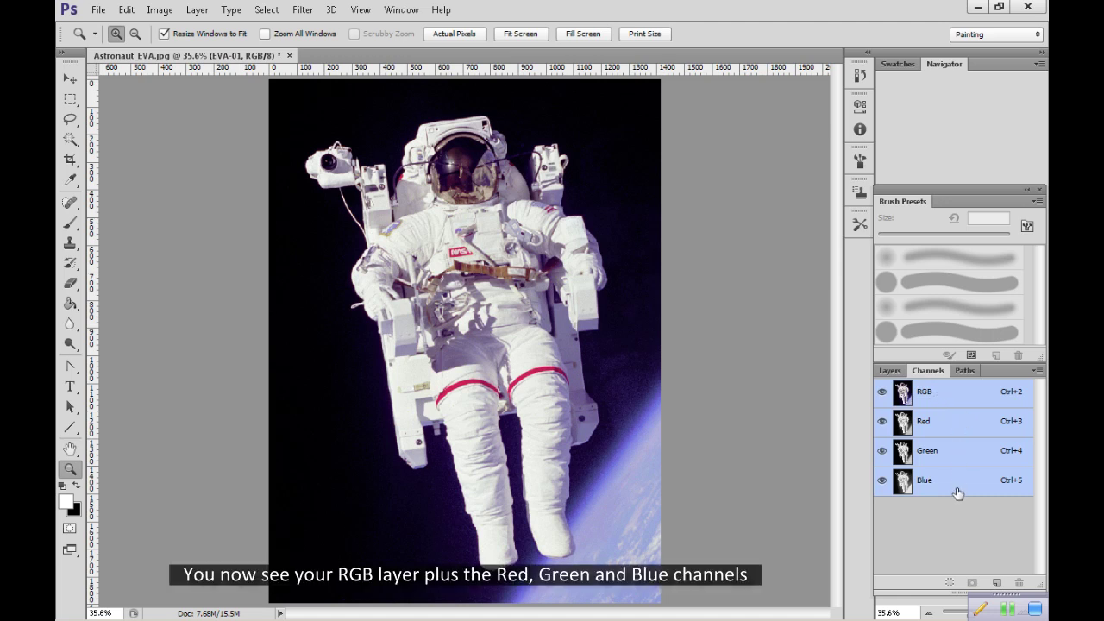
click(964, 422)
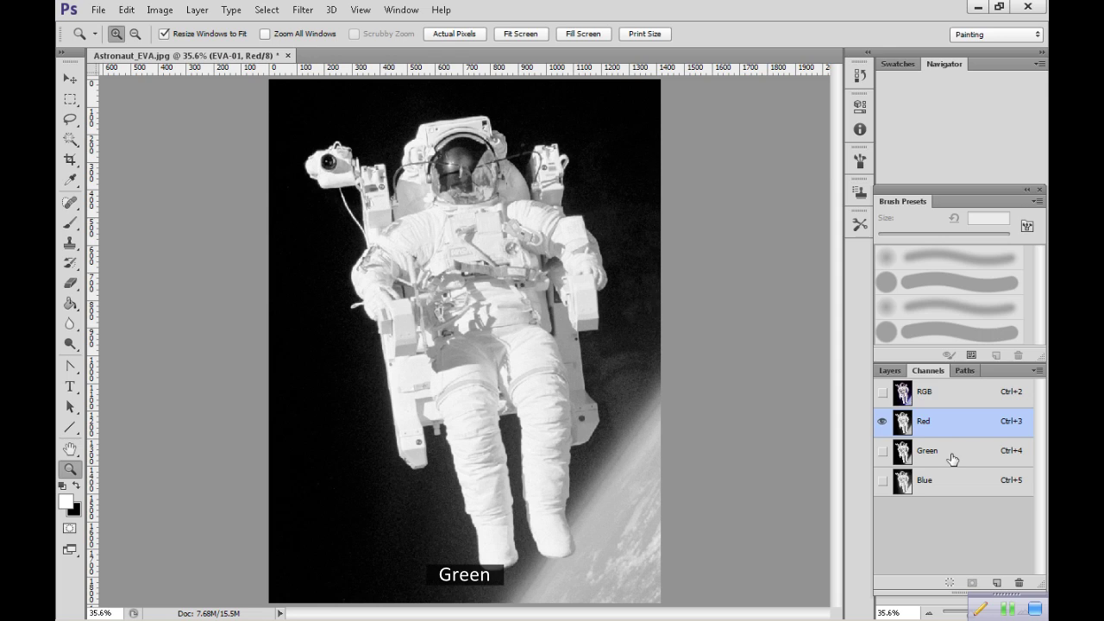
click(953, 459)
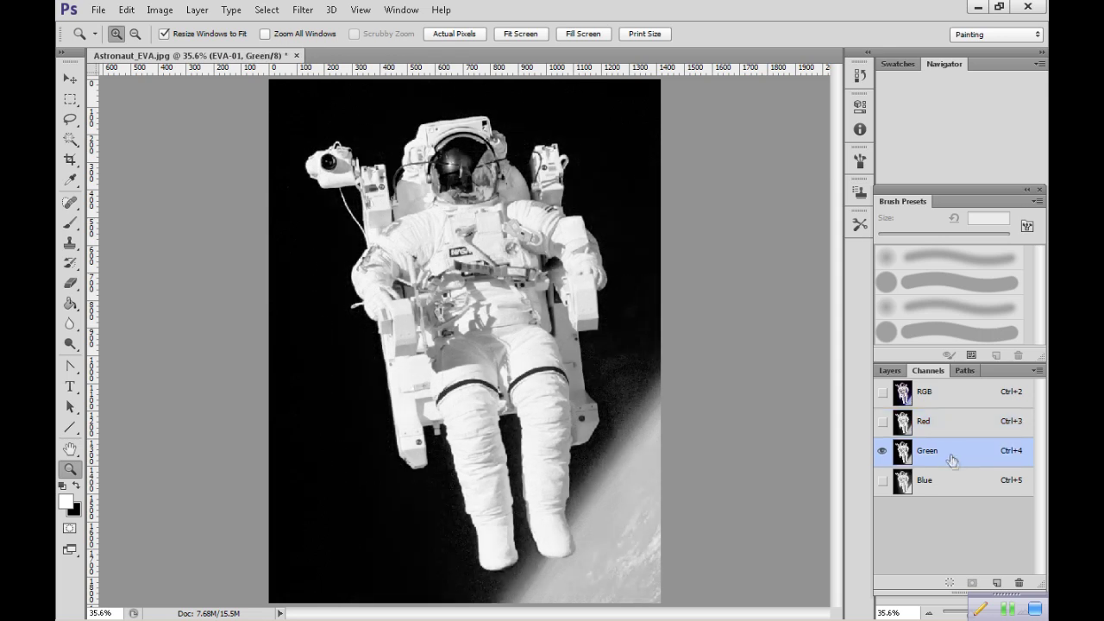
click(969, 489)
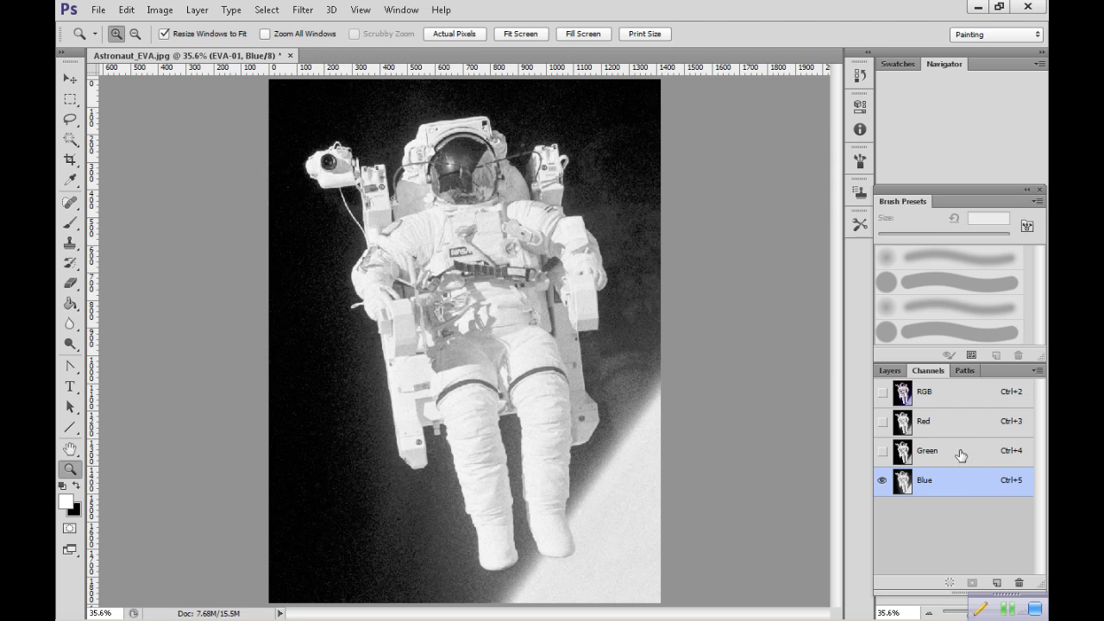
click(961, 456)
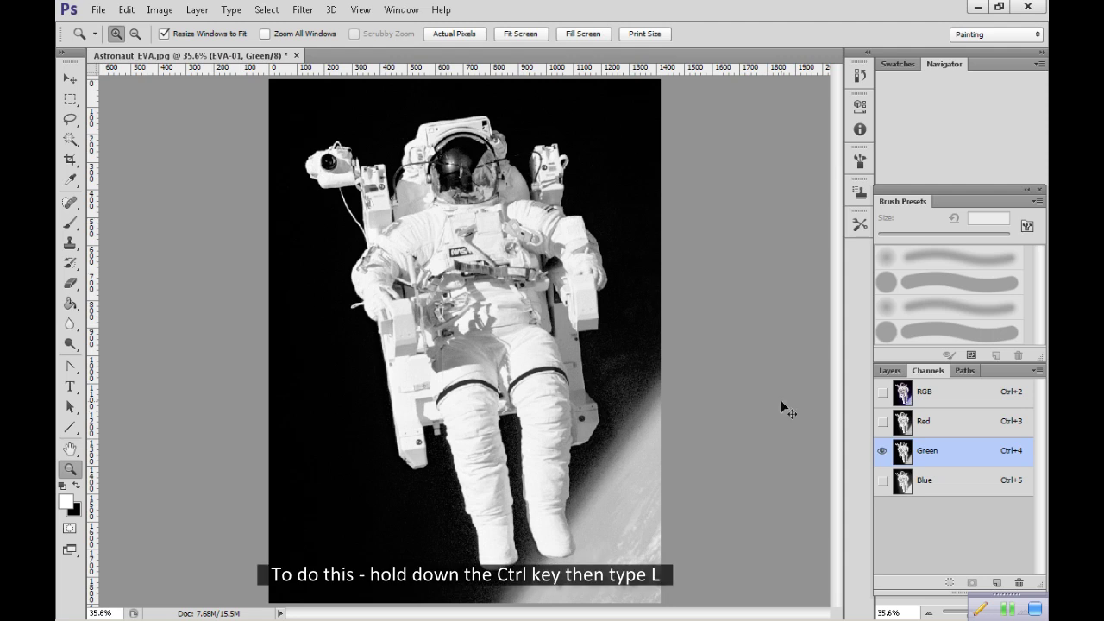
Step: Set the Green channel's Levels input sliders to 198 black and 200 white
key(ctrl+l)
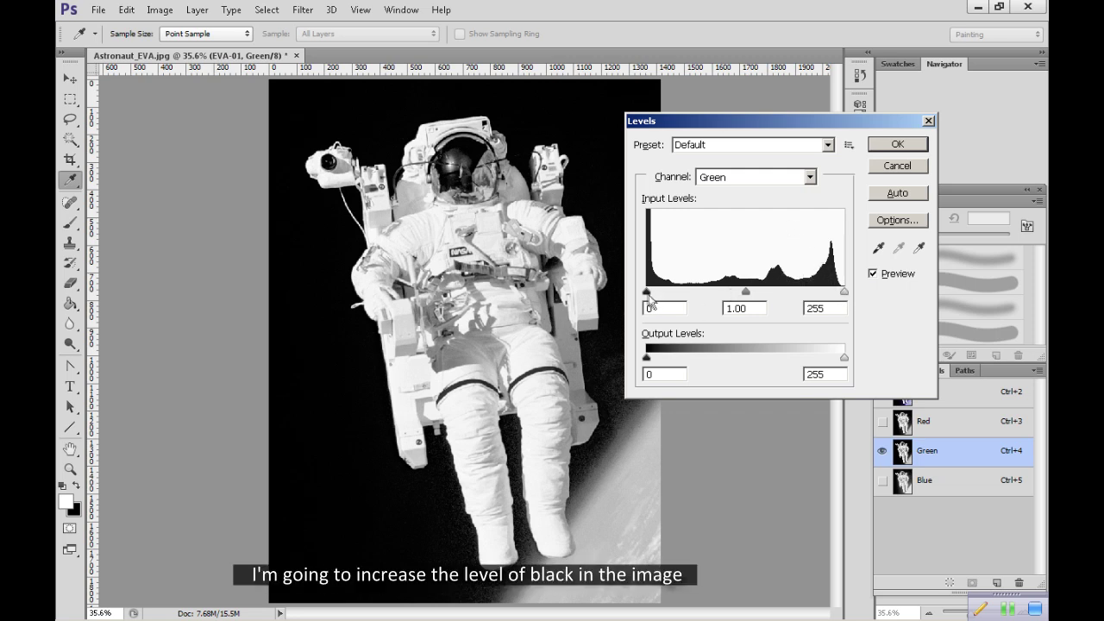
mouse_move(648, 297)
mouse_down()
mouse_move(813, 295)
mouse_move(786, 292)
mouse_up()
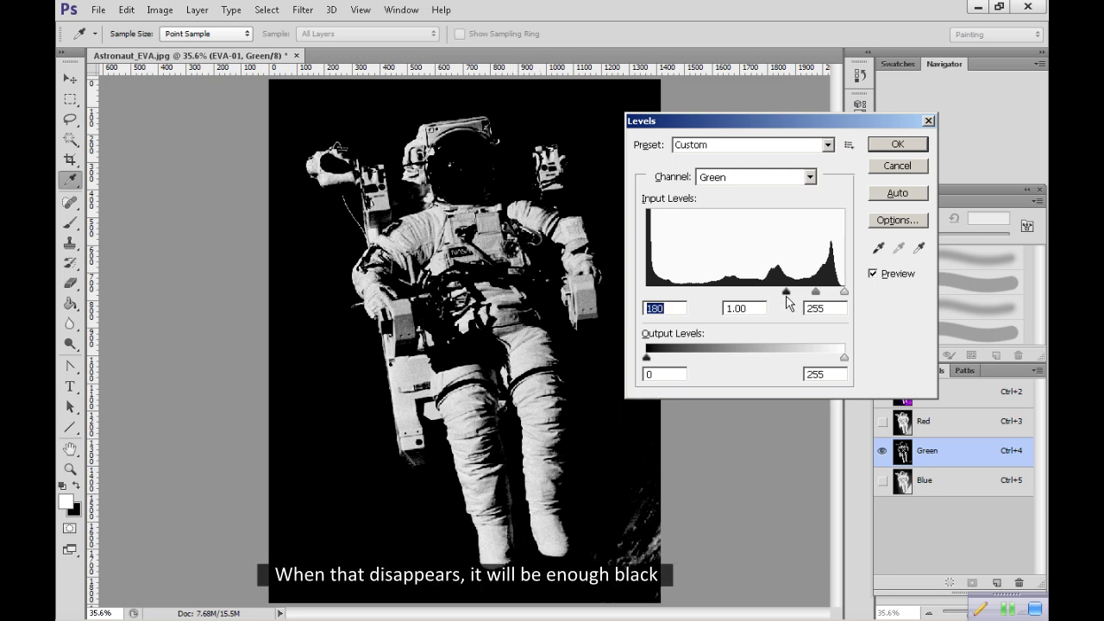
drag(786, 293, 801, 293)
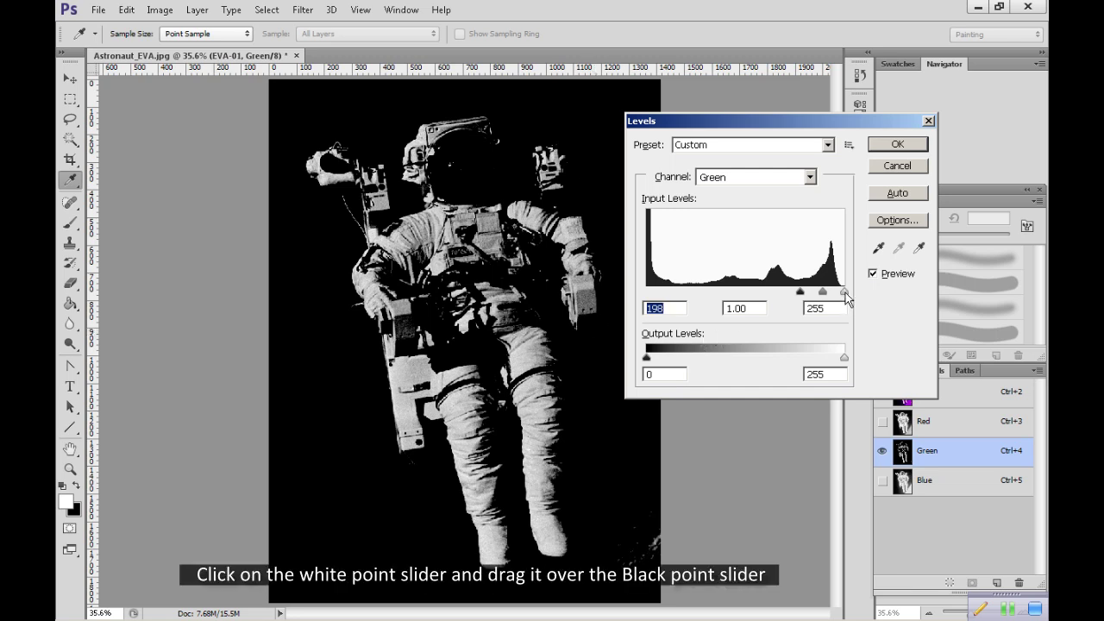
drag(845, 296, 801, 296)
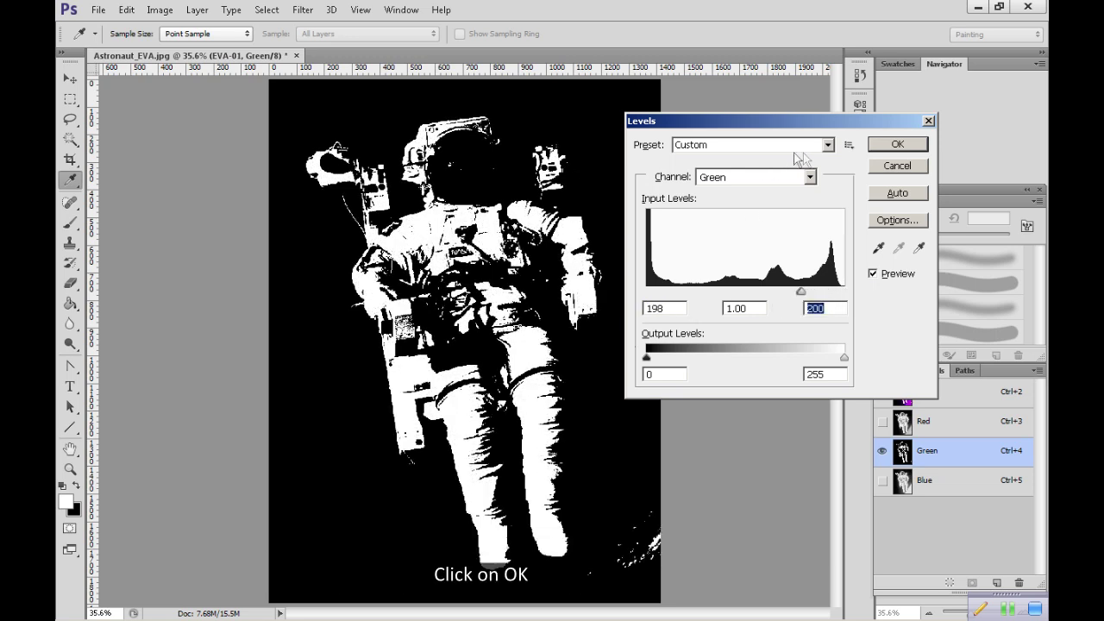
Step: Commit the Levels, zoom into the astronaut's torso, and open the Filter Gallery
click(897, 144)
key(z)
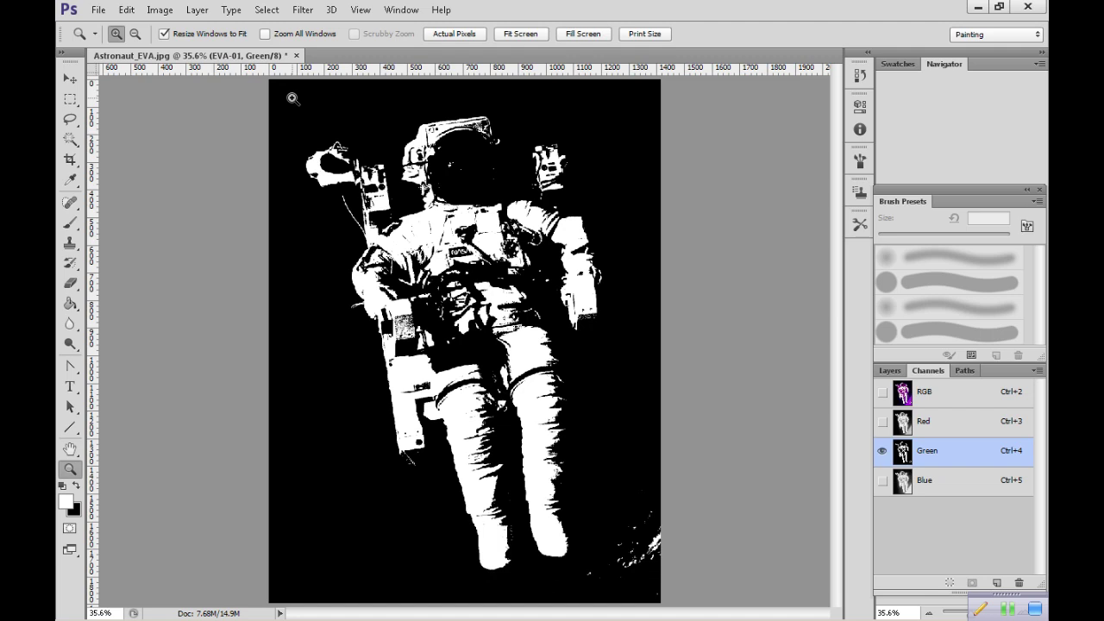
mouse_move(293, 99)
mouse_down()
mouse_move(492, 315)
mouse_move(572, 370)
mouse_move(631, 377)
mouse_up()
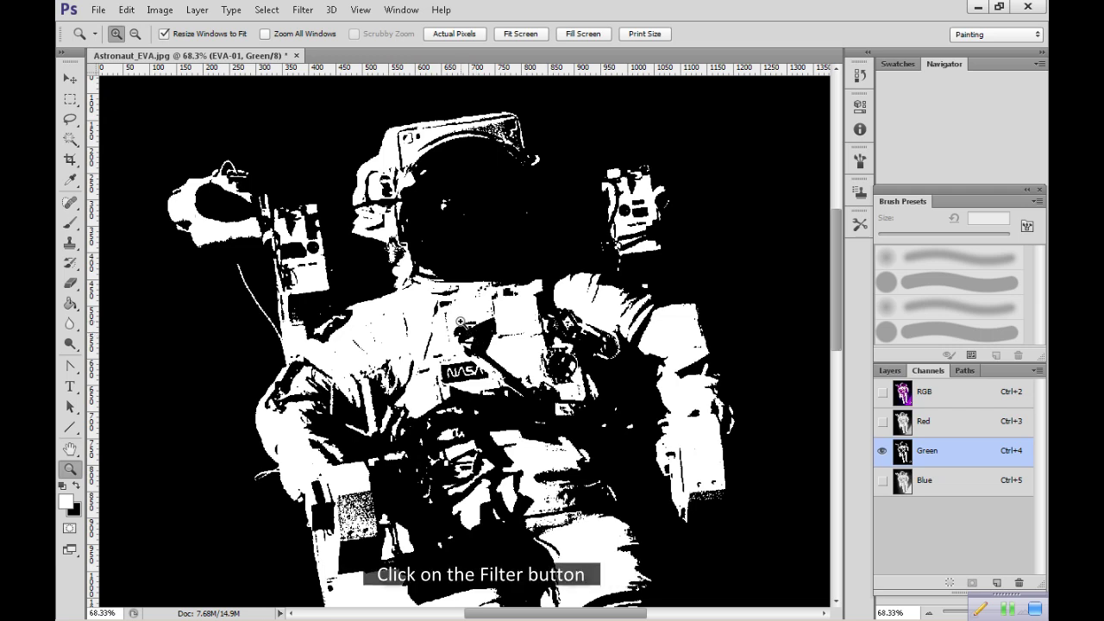
click(299, 11)
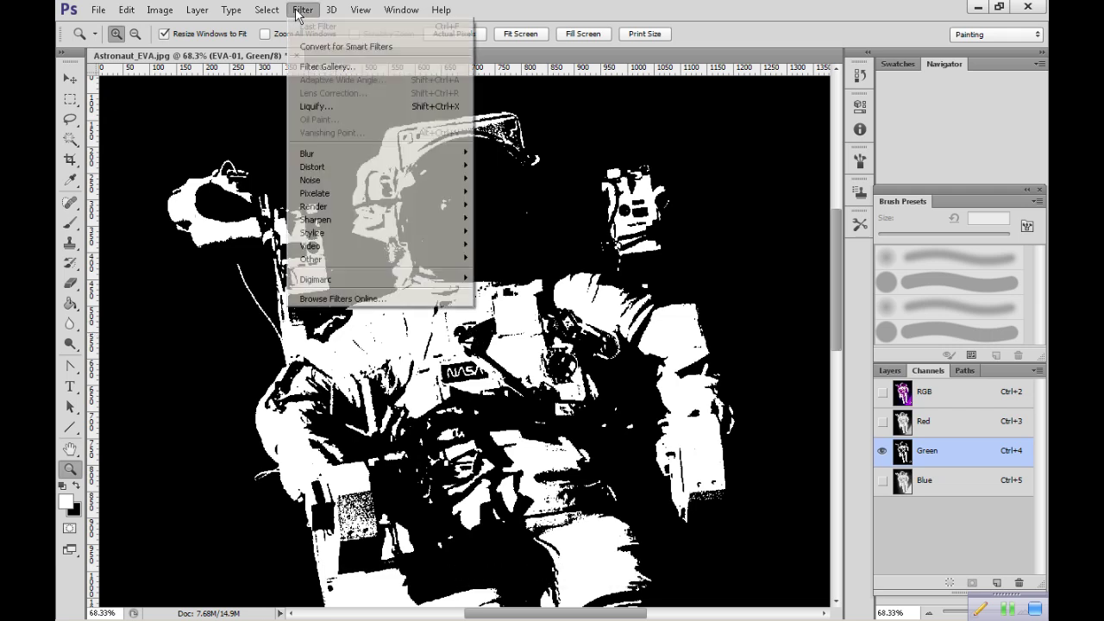
click(317, 67)
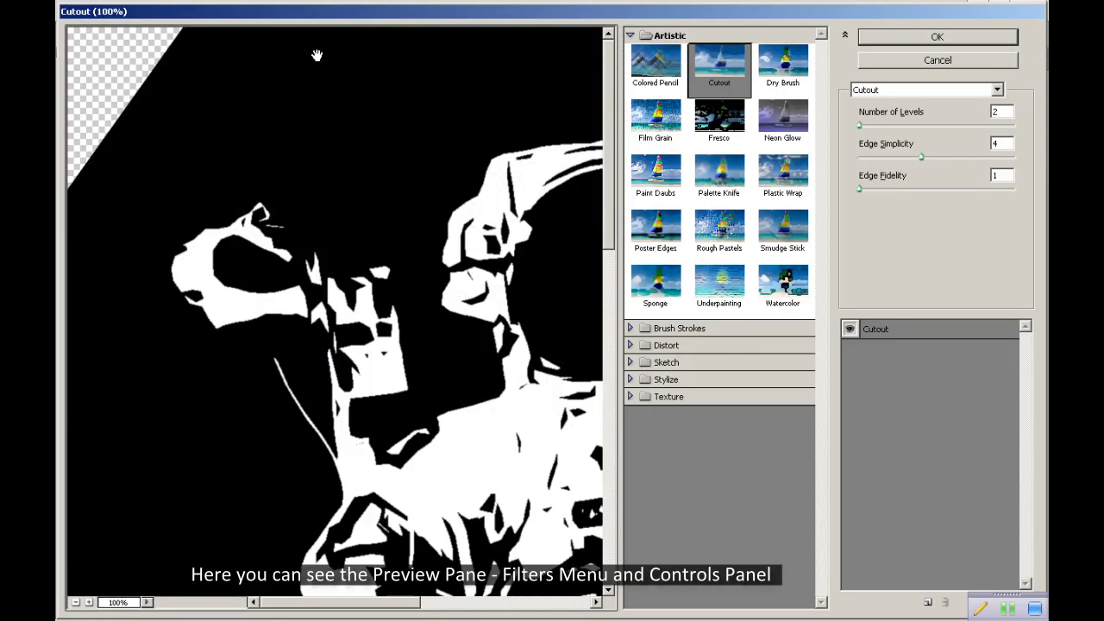
Step: Apply Cutout with Edge Simplicity 4 and Edge Fidelity 2, previewed at 50%
drag(439, 418, 342, 345)
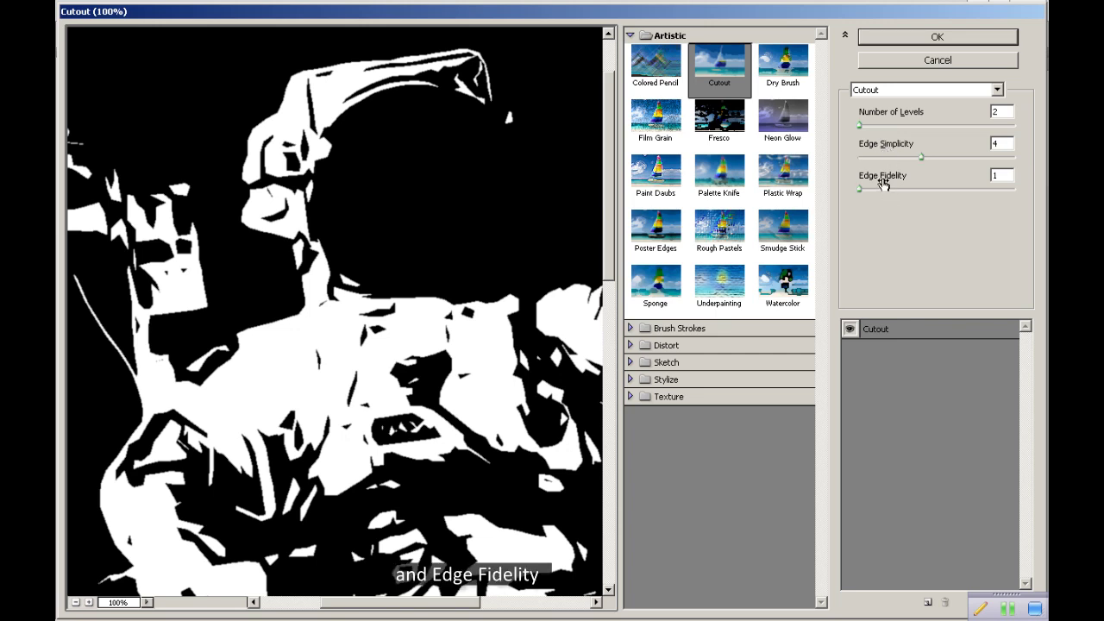
click(922, 159)
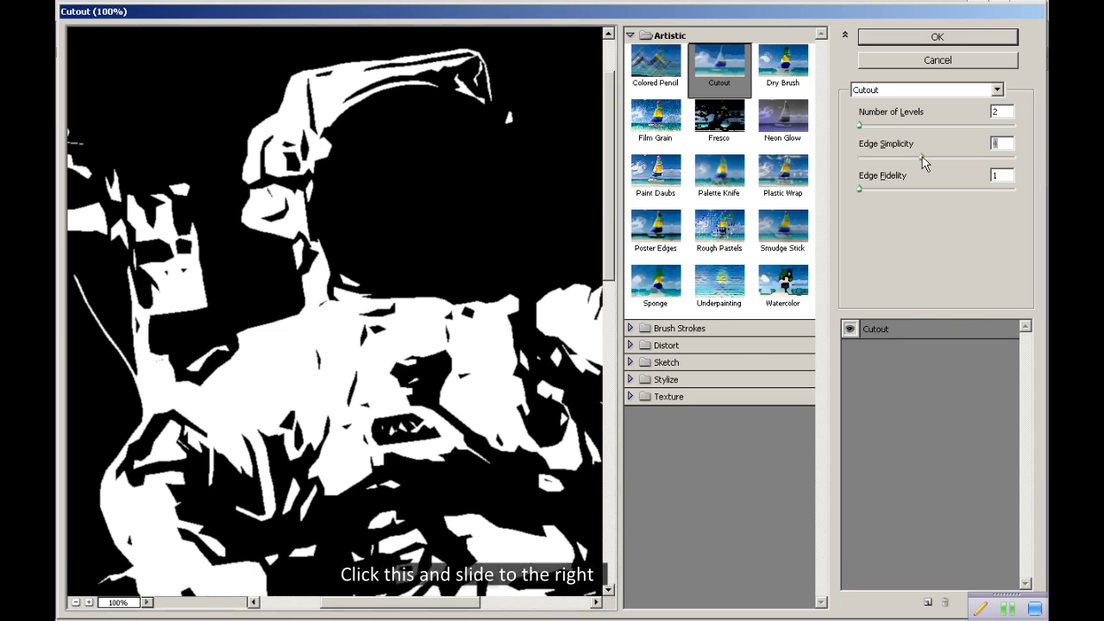
drag(922, 159, 1016, 157)
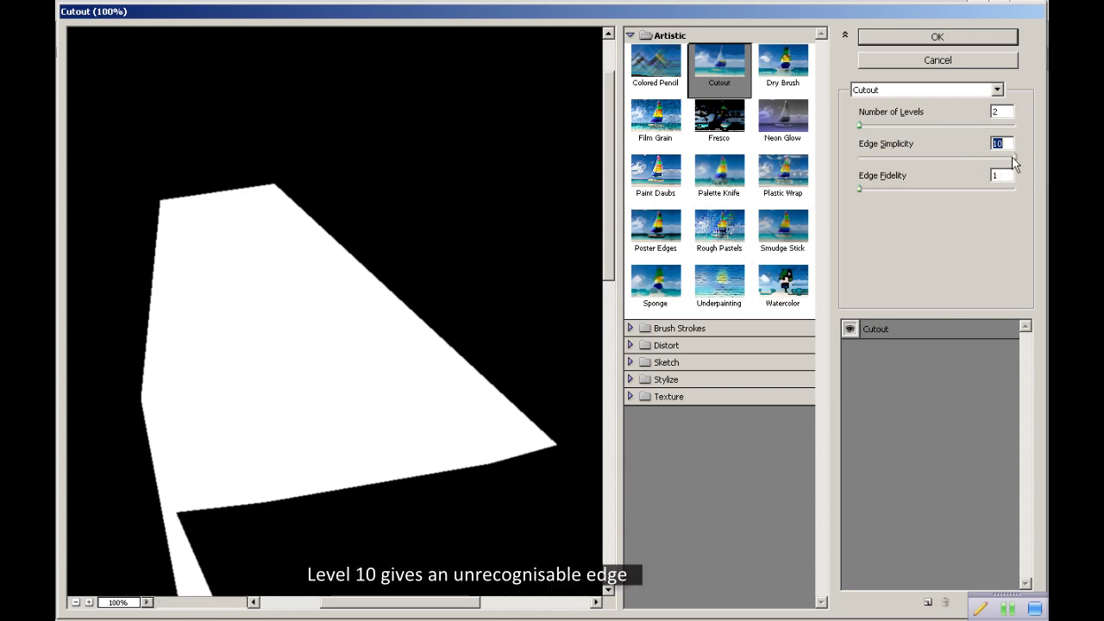
drag(1014, 159, 926, 164)
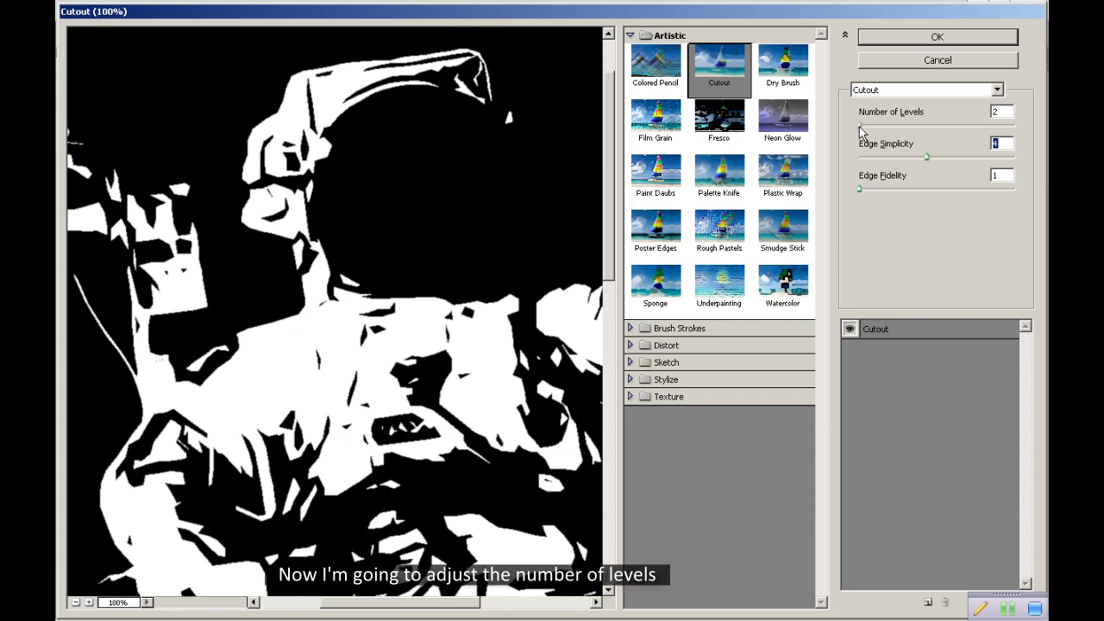
mouse_move(860, 127)
mouse_down()
mouse_move(1025, 131)
mouse_move(852, 138)
mouse_up()
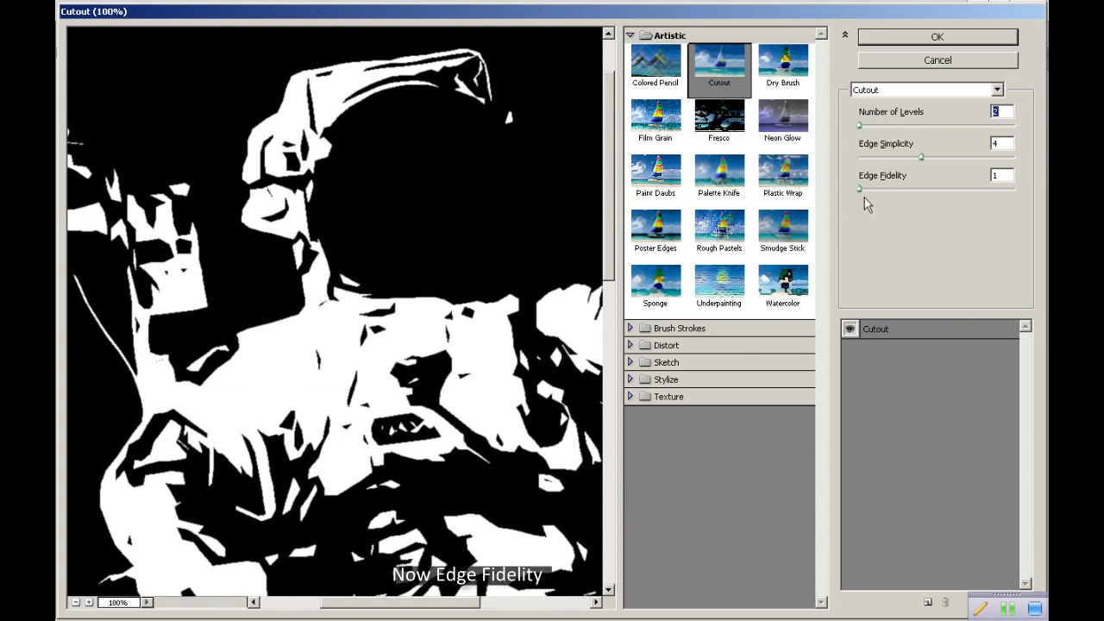
drag(858, 191, 921, 195)
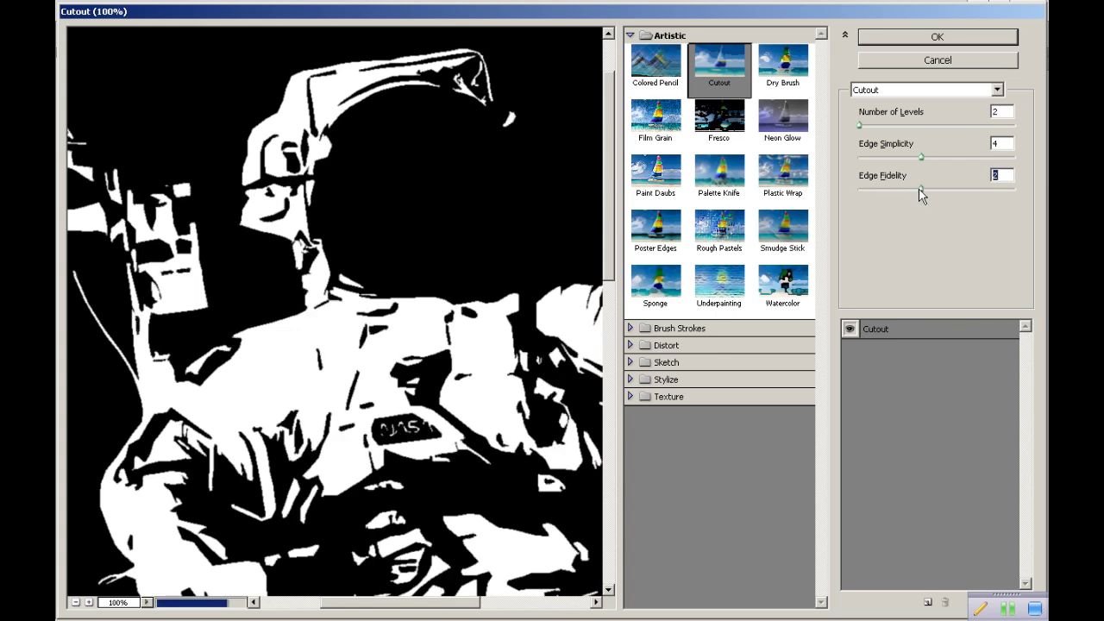
click(74, 603)
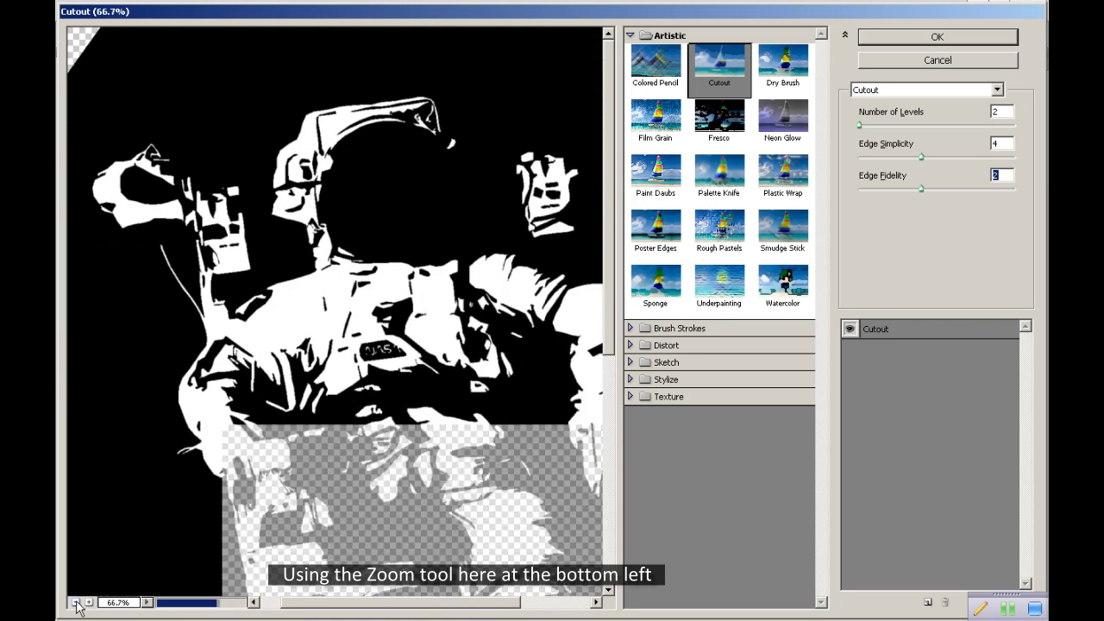
click(75, 604)
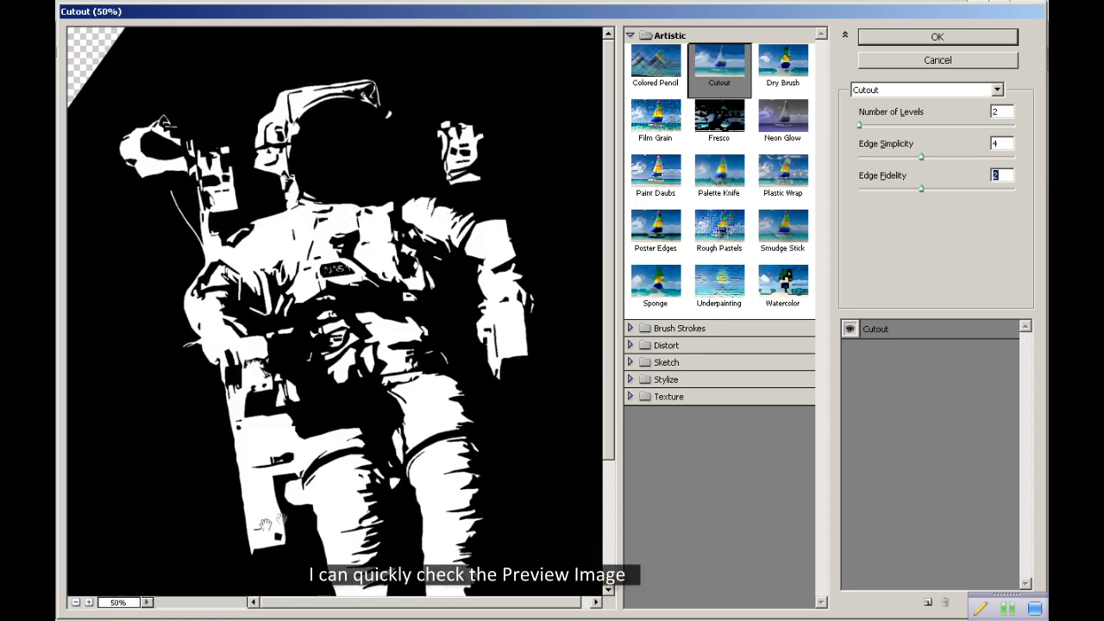
click(949, 37)
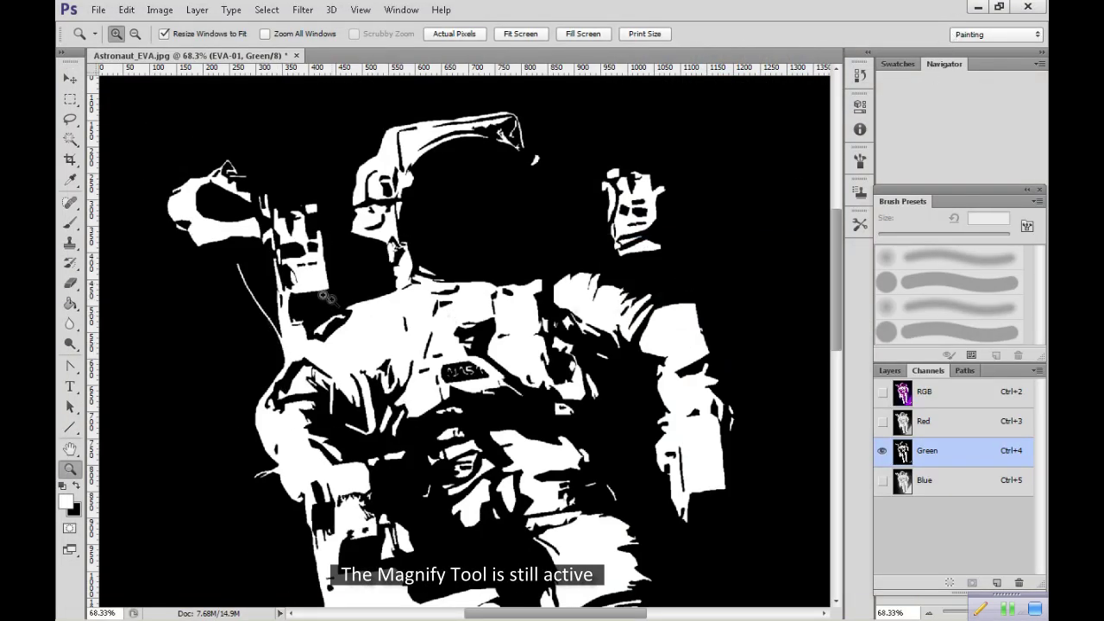
Step: Fit the image to screen, brush the bottom-right white specks black, then set a 23 px brush
click(515, 36)
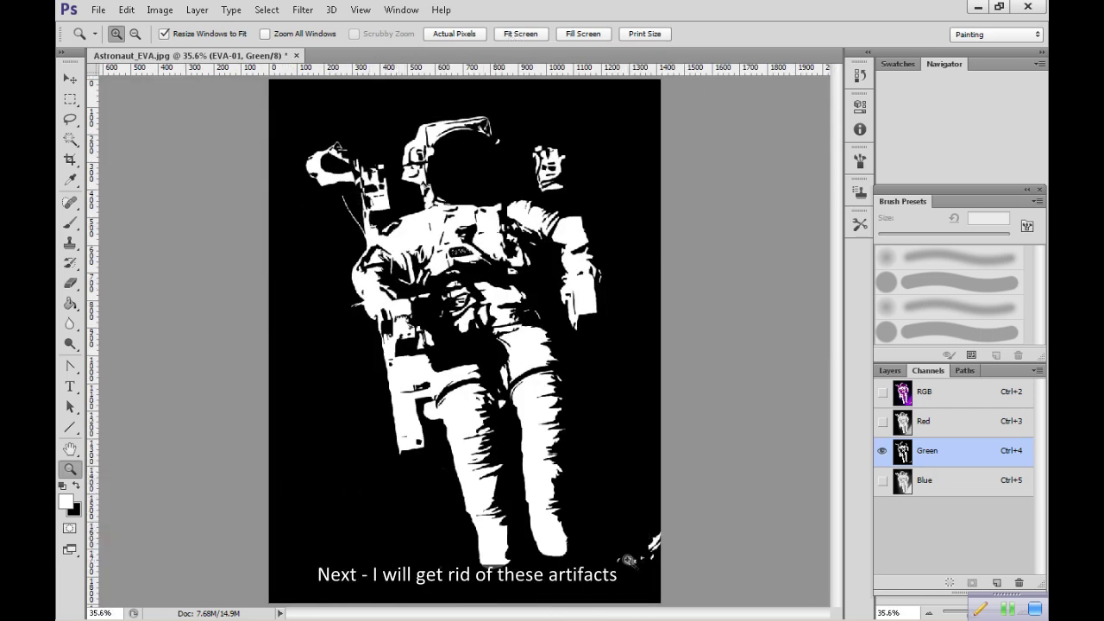
click(70, 223)
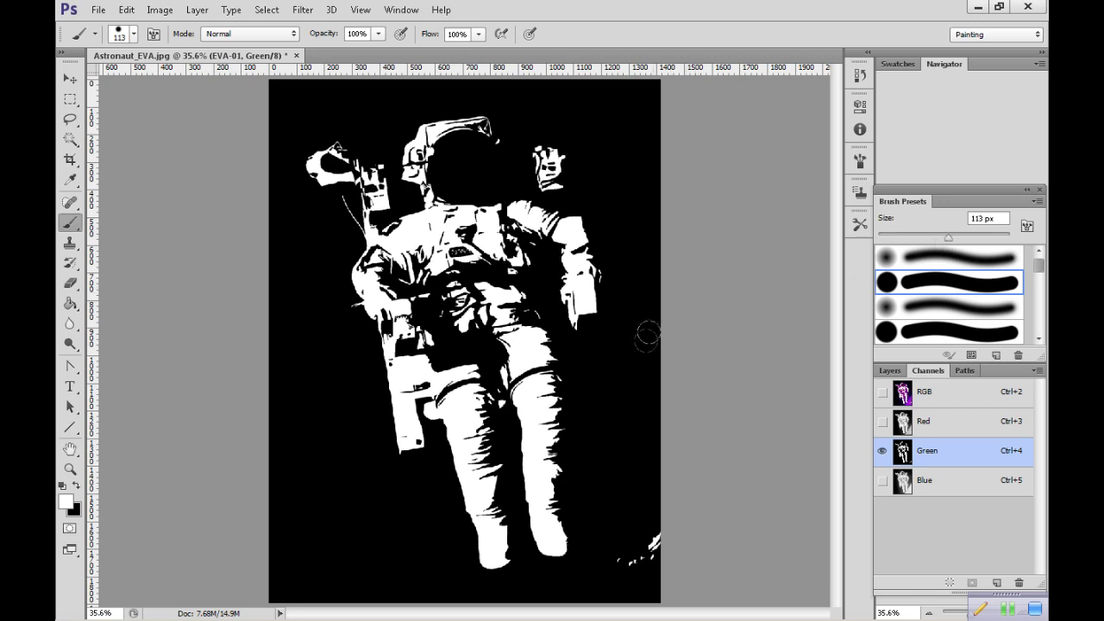
click(72, 486)
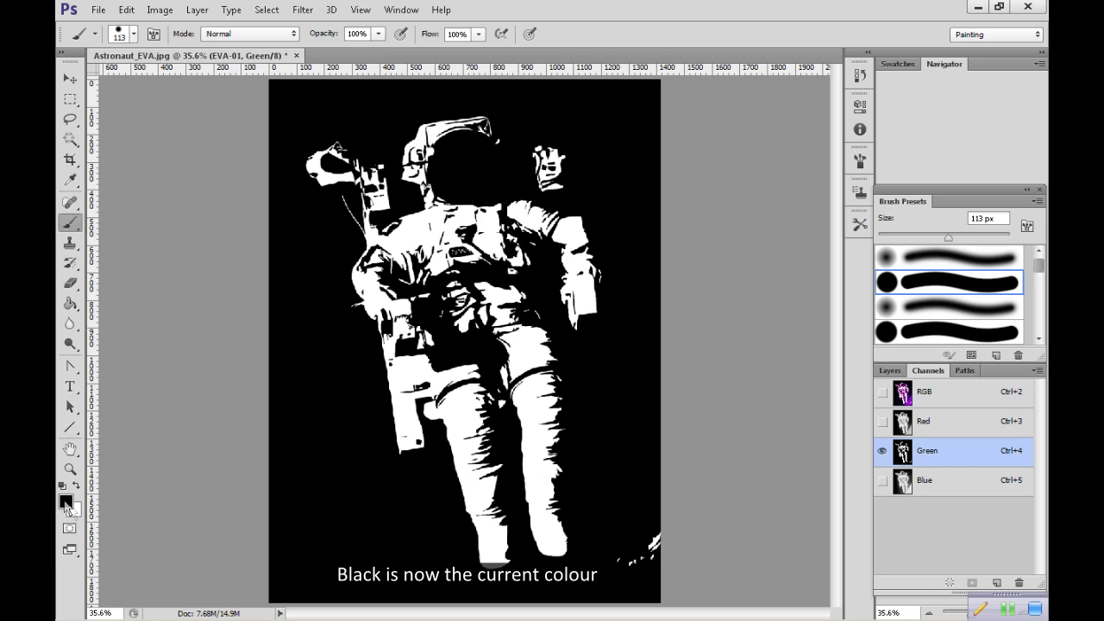
drag(636, 530, 639, 559)
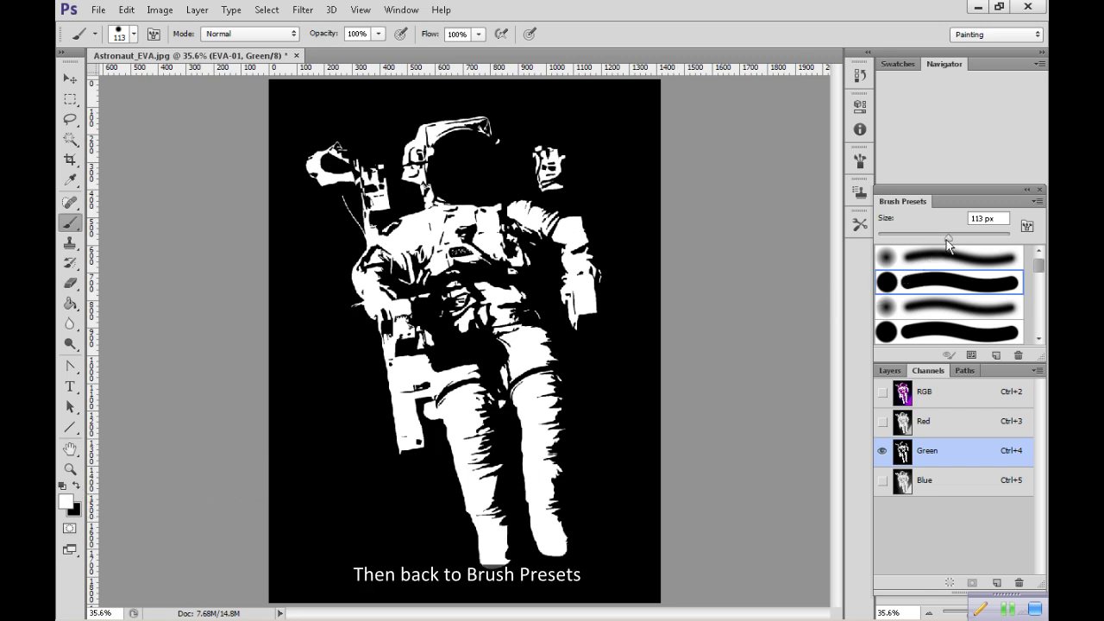
drag(947, 244, 937, 248)
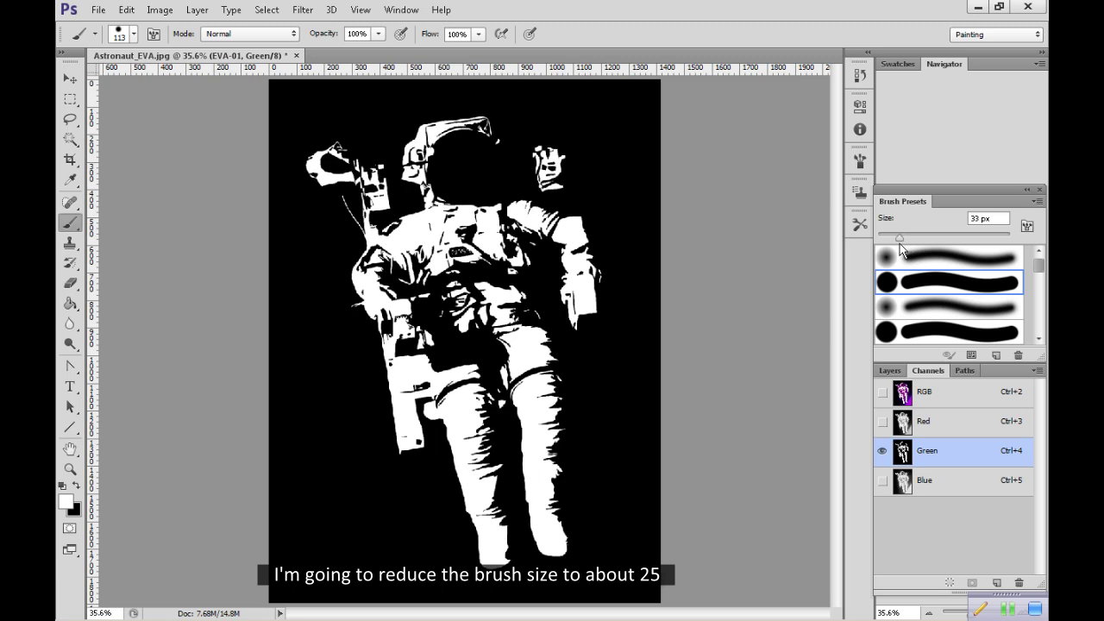
drag(901, 249, 895, 250)
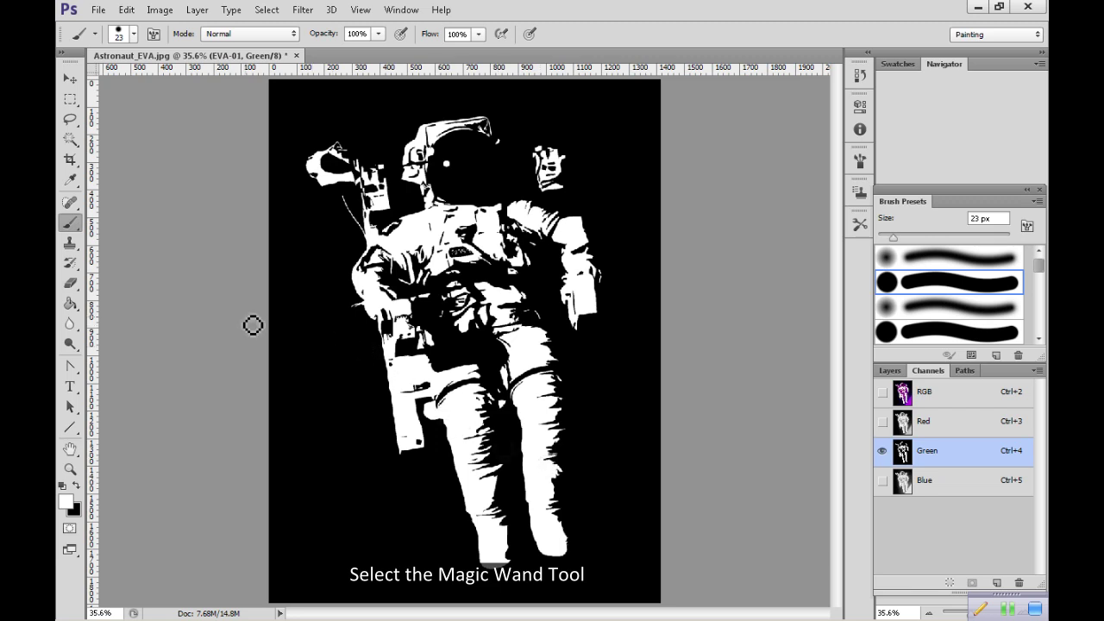
Step: Magic Wand the black area, grow it with Select > Similar, and return to the Layers panel
click(71, 141)
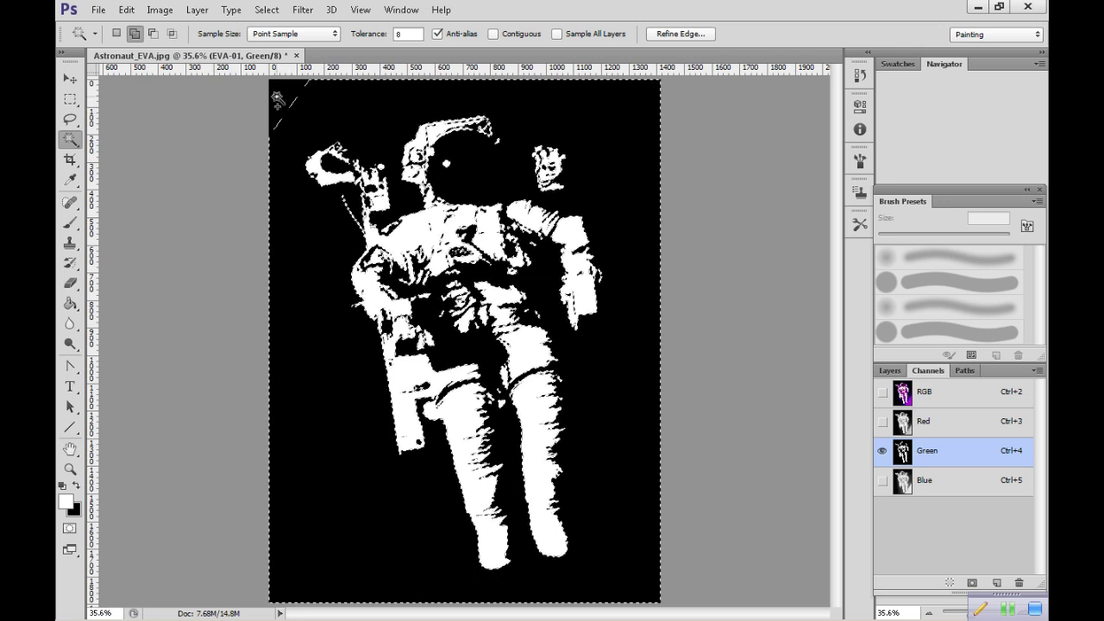
click(307, 14)
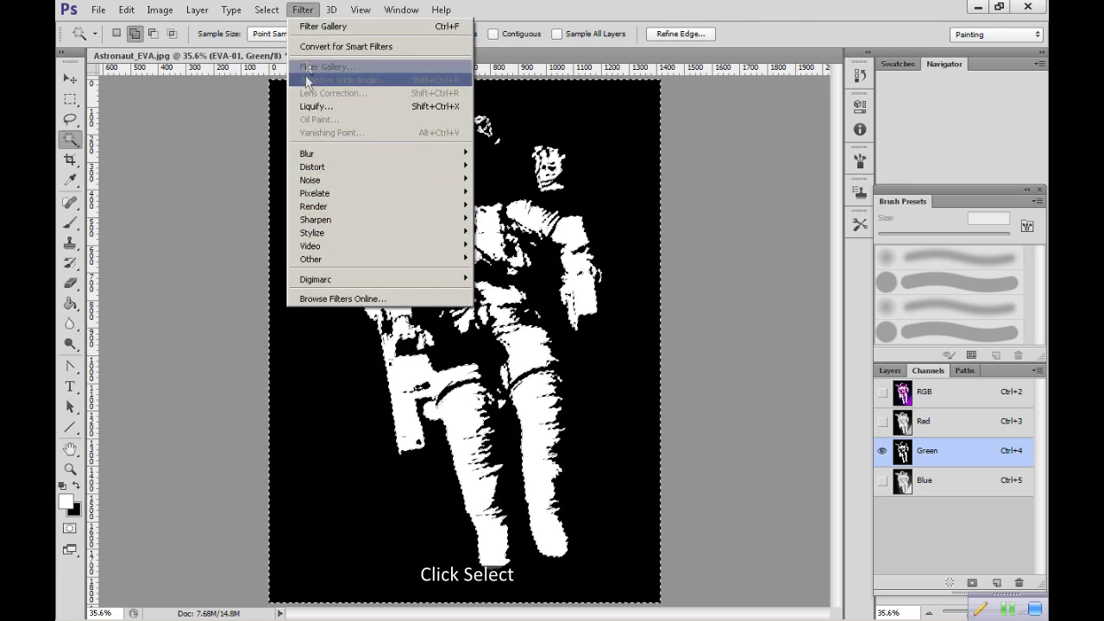
click(267, 9)
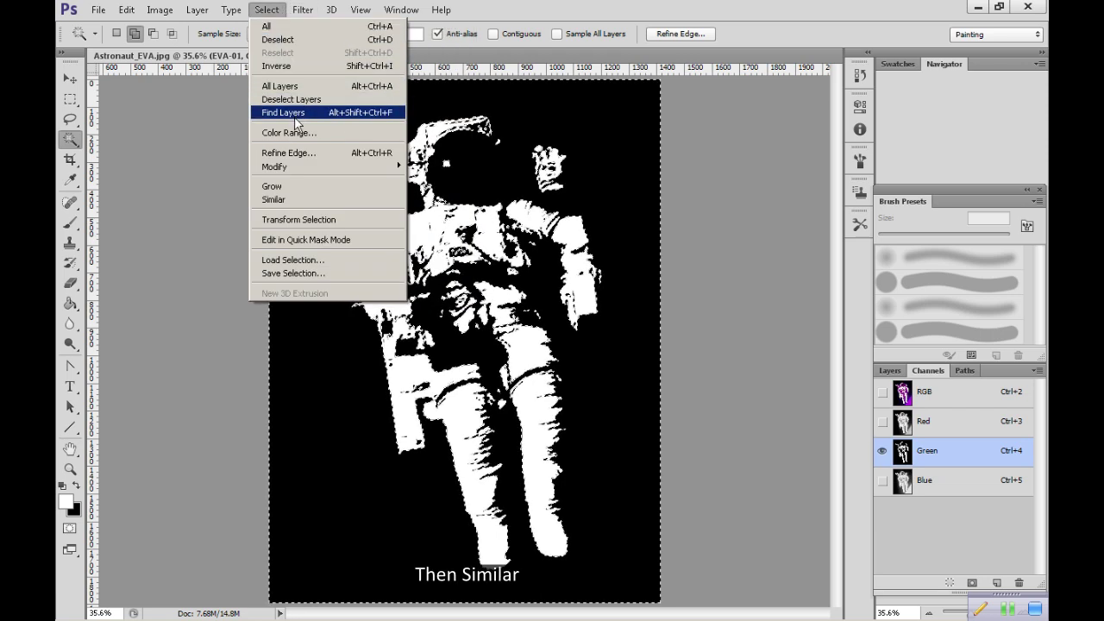
click(275, 199)
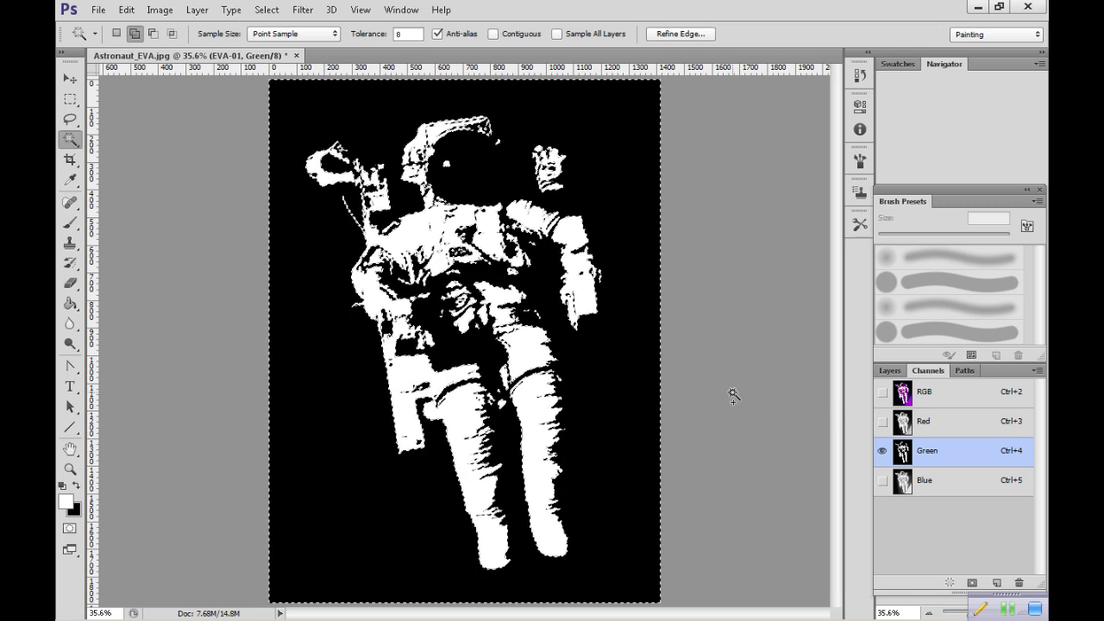
click(891, 372)
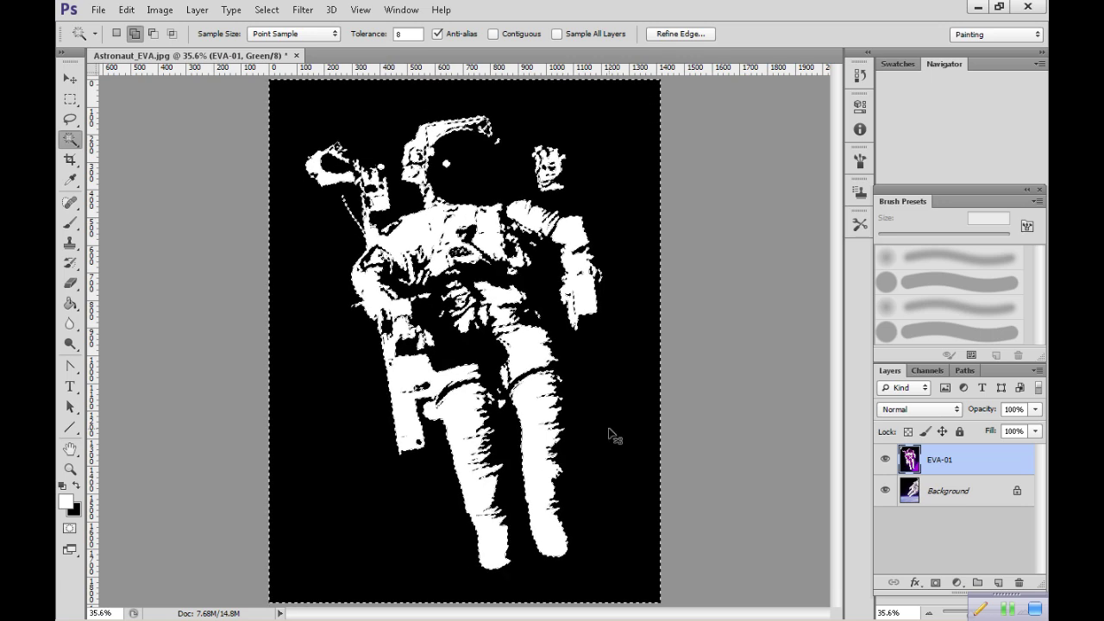
Step: Create new layers named 'white' and then 'stencil', leaving stencil active
key(ctrl+shift+n)
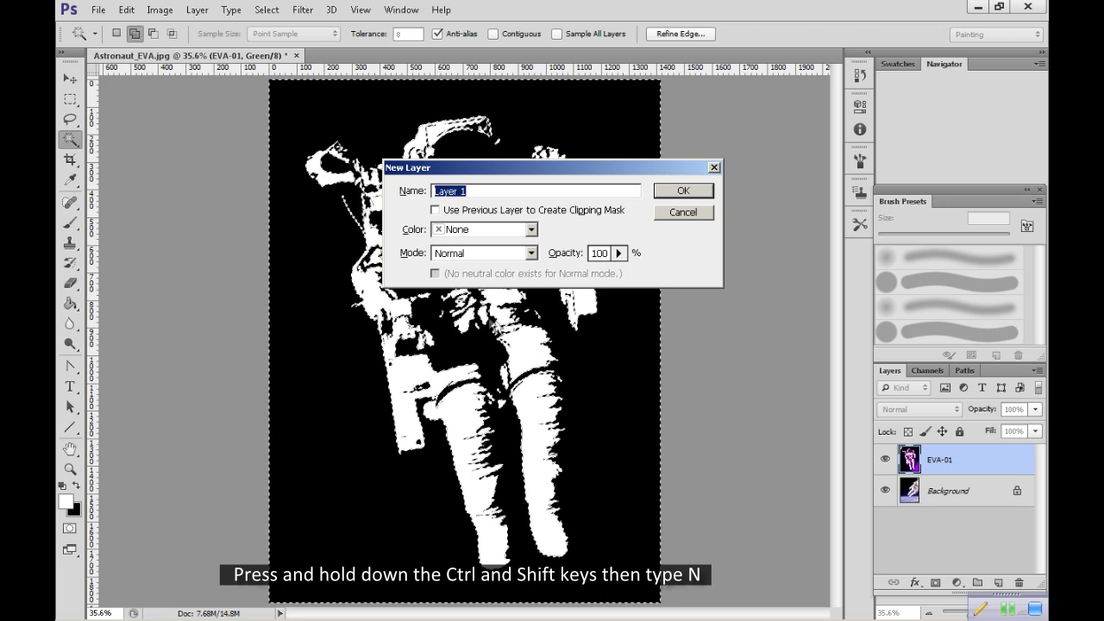
text(w)
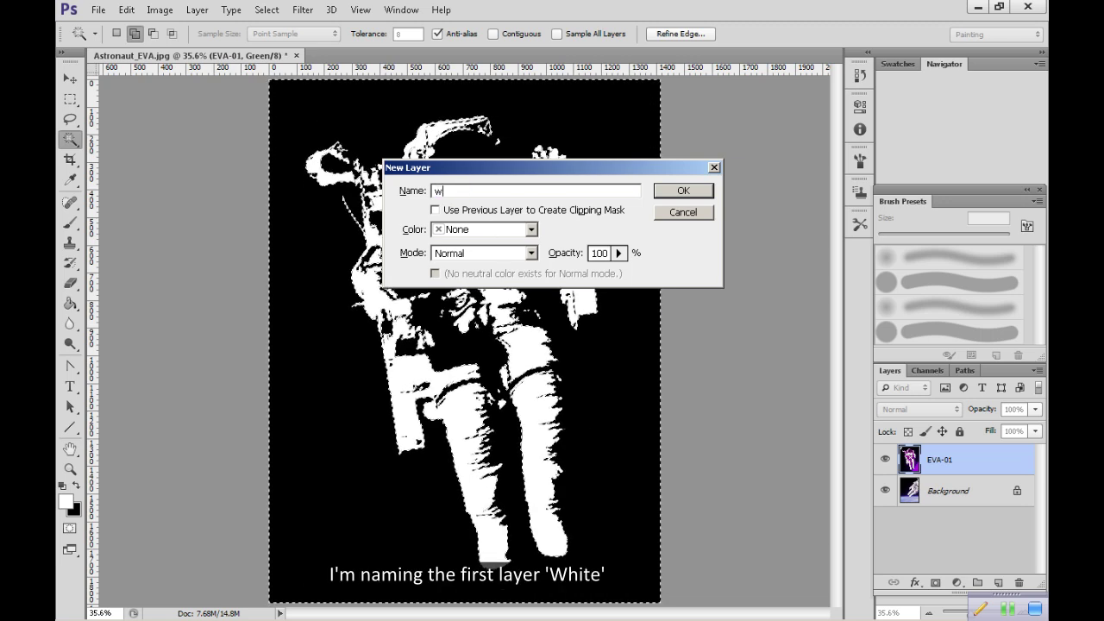
text(hite)
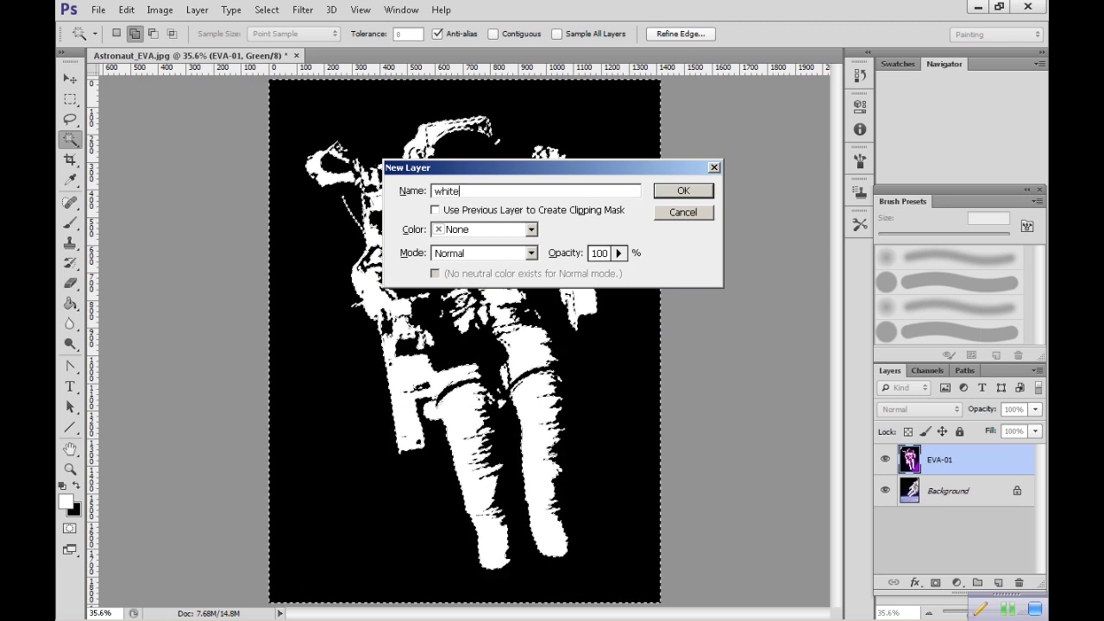
click(683, 191)
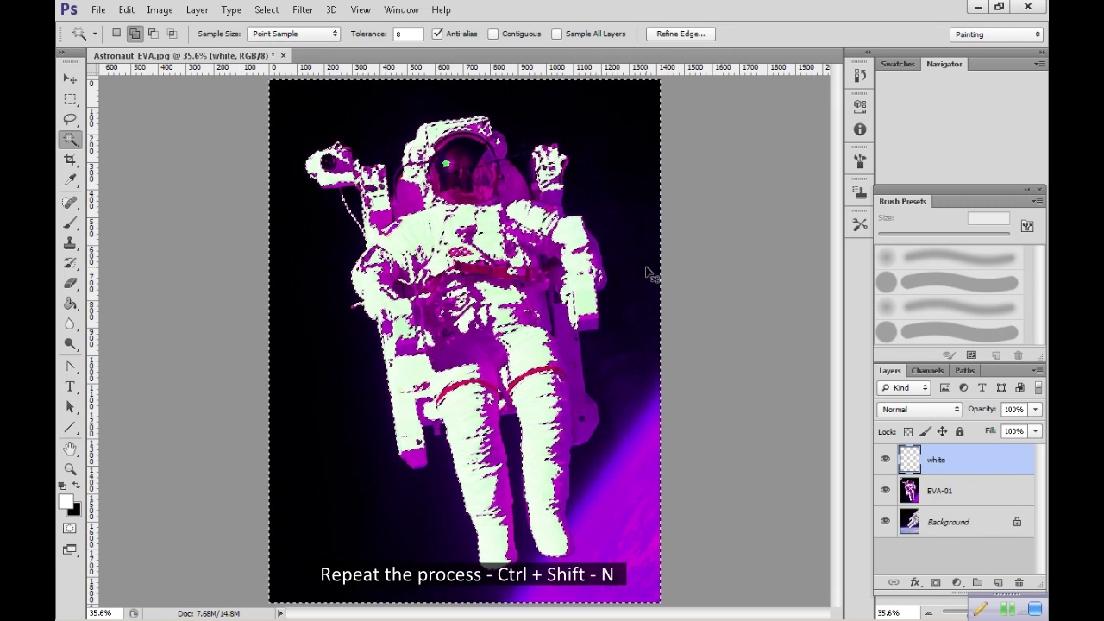
key(ctrl+shift+n)
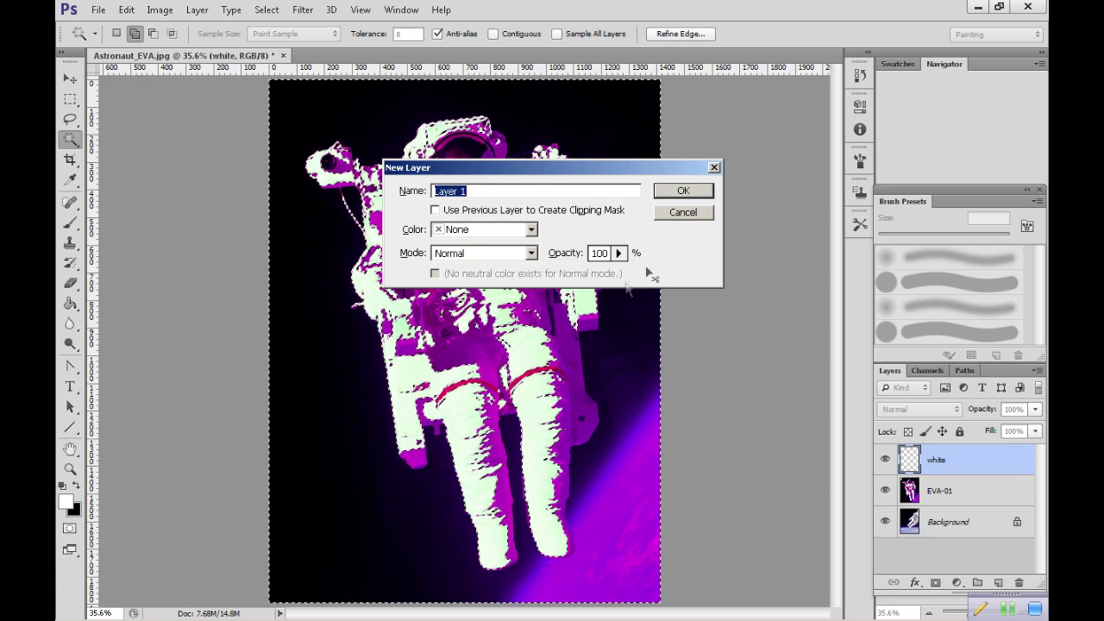
text(sten)
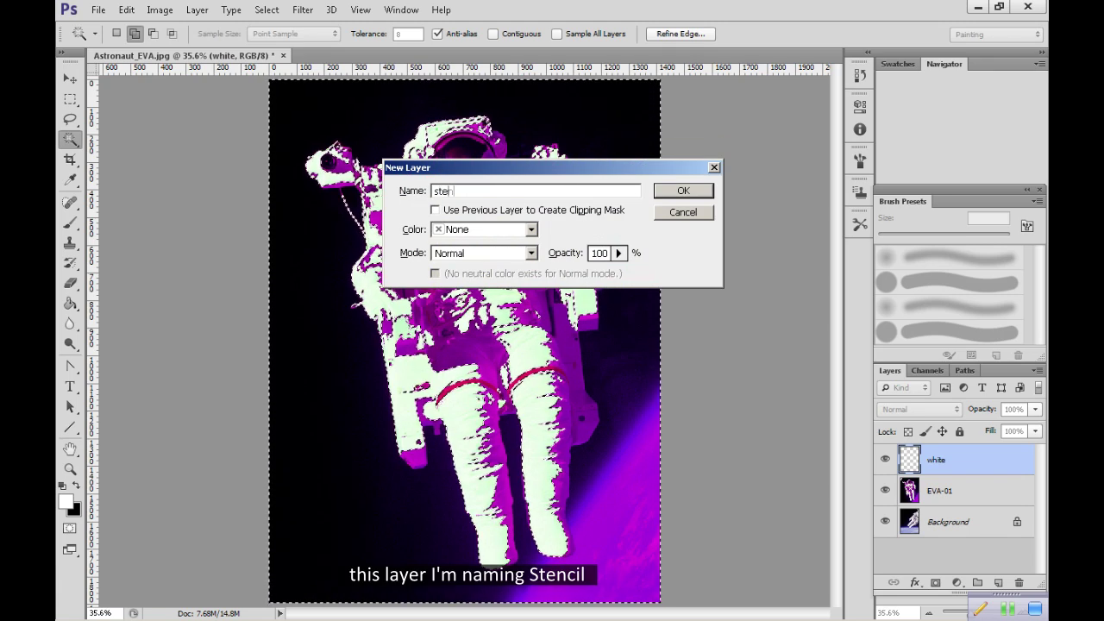
text(cil)
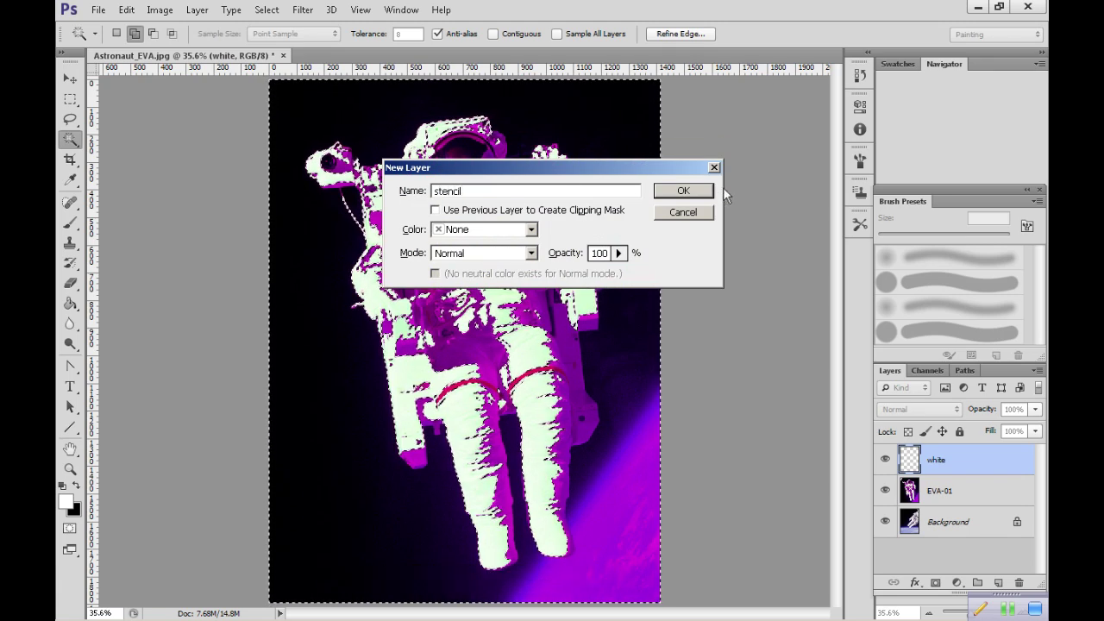
click(708, 189)
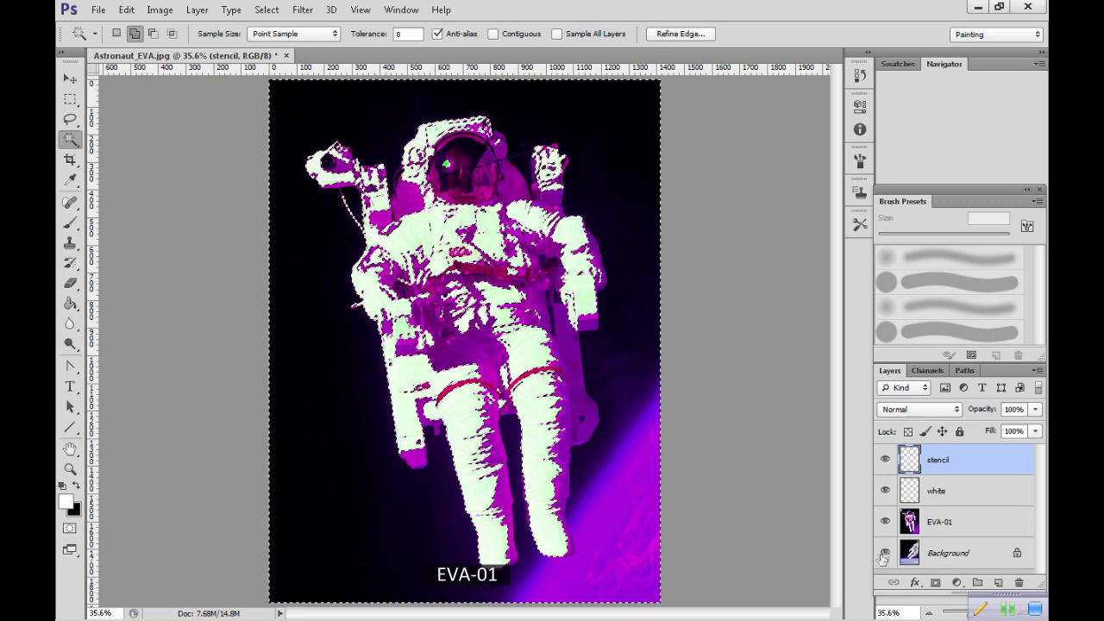
Step: Hide EVA-01 and Background, then Paint Bucket the stencil layer's selection with black
click(885, 522)
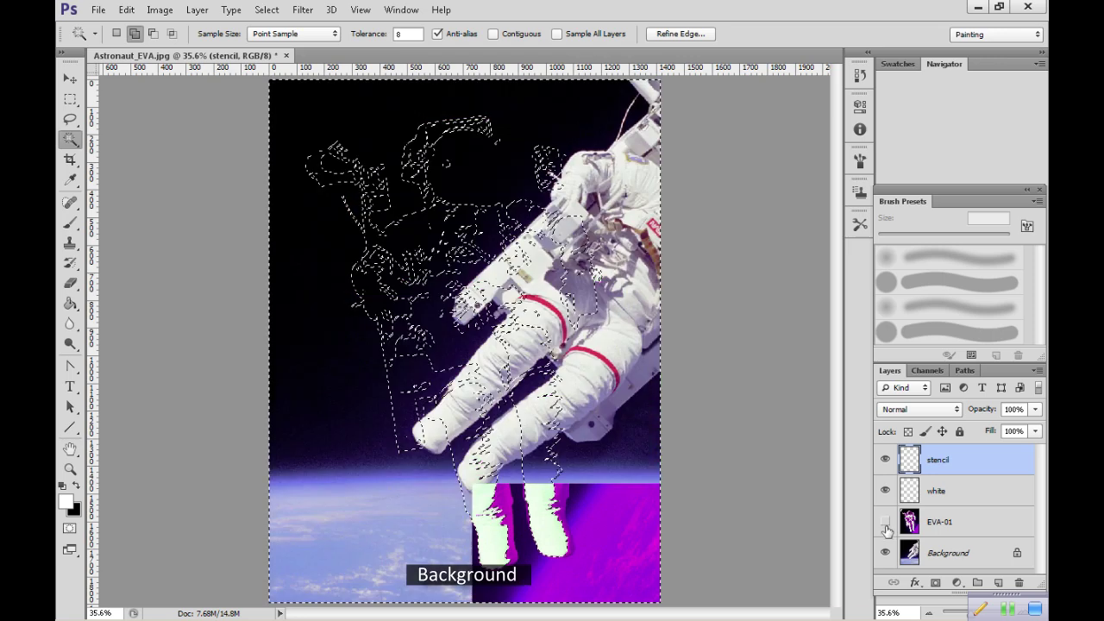
click(884, 553)
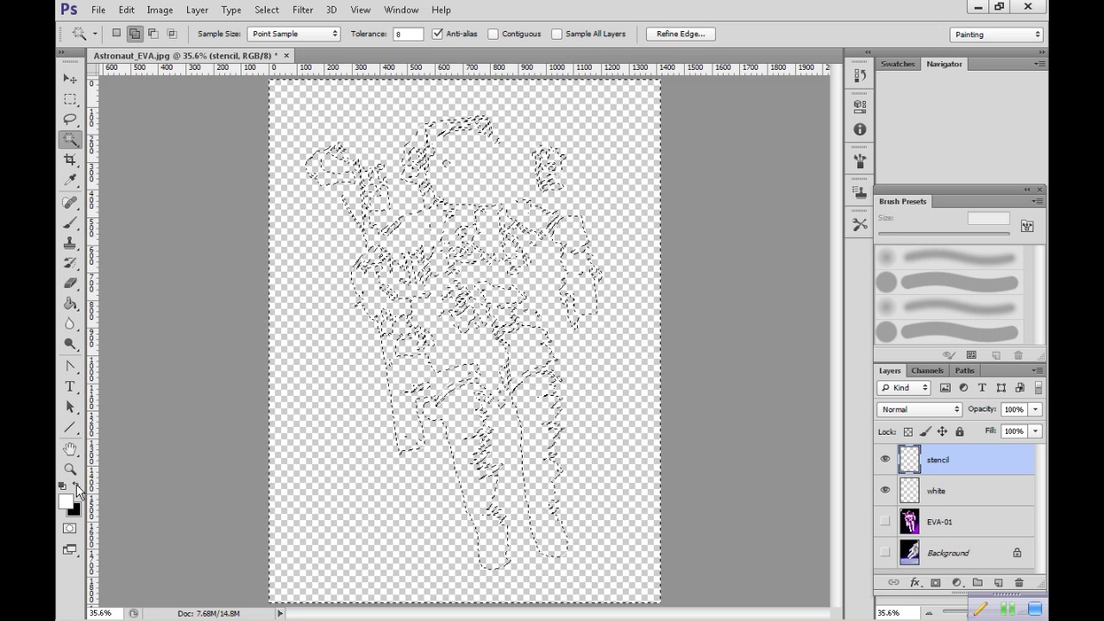
click(77, 487)
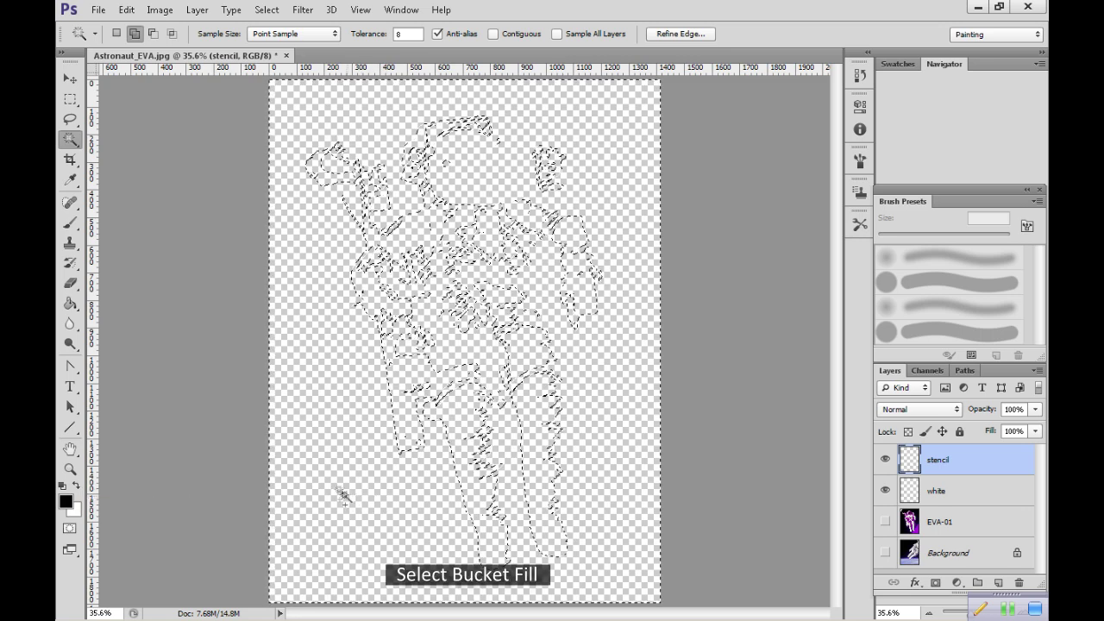
click(70, 305)
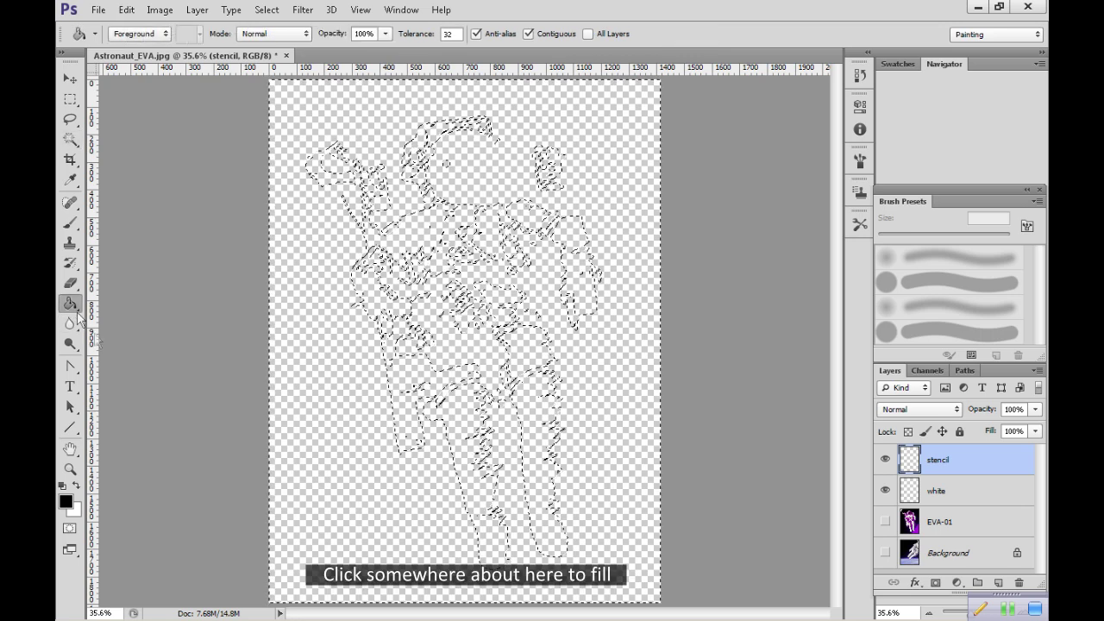
click(310, 377)
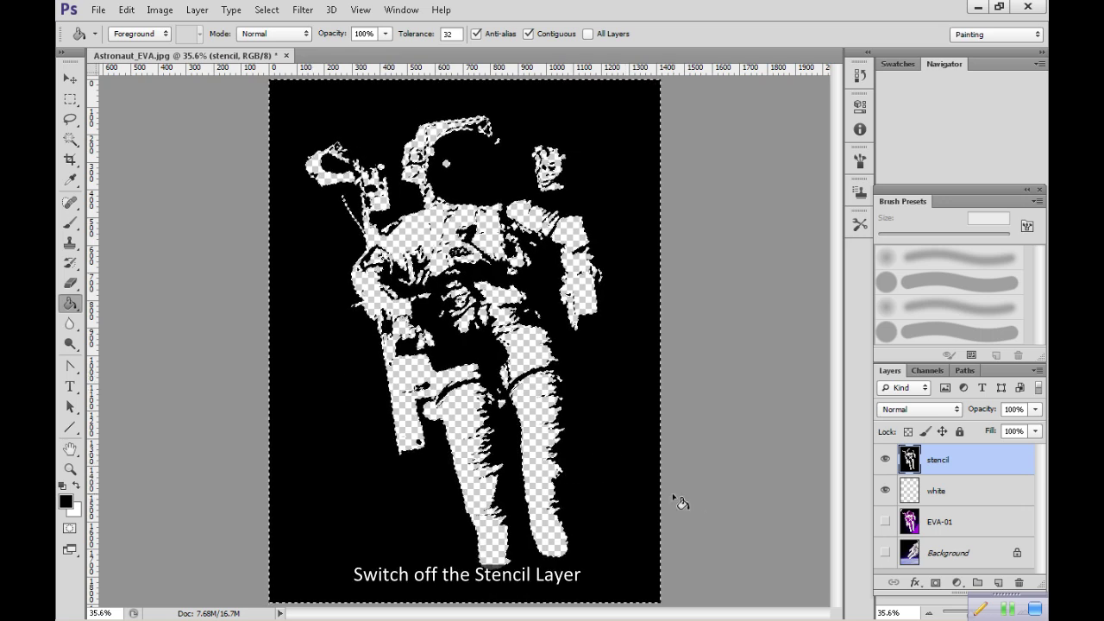
Step: With stencil hidden, deselect and fill the whole white layer white, then show stencil again
click(887, 460)
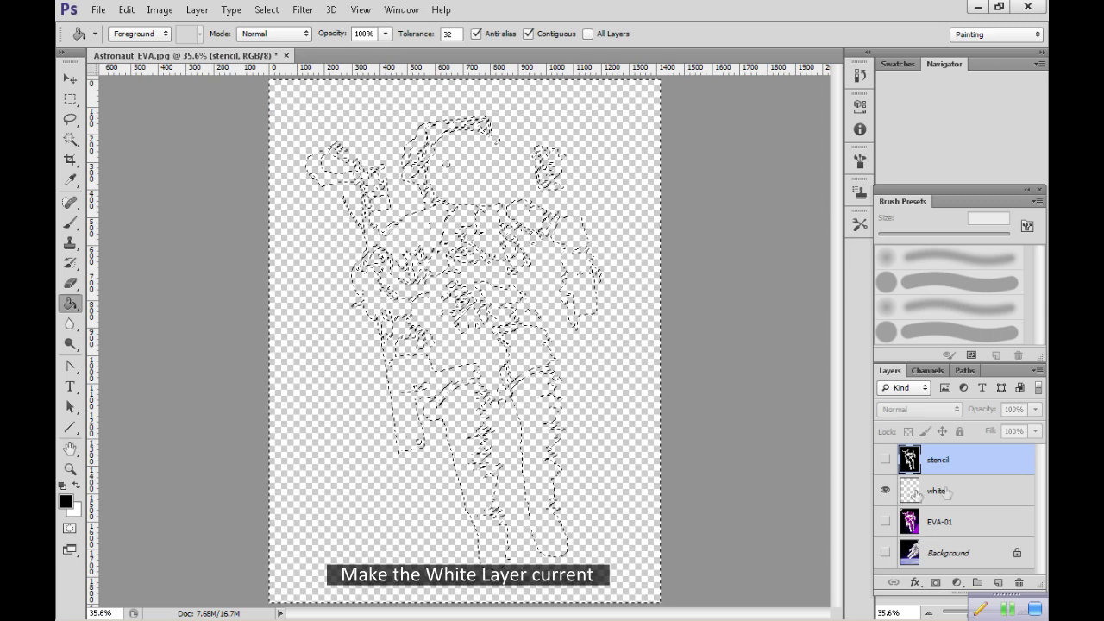
click(916, 492)
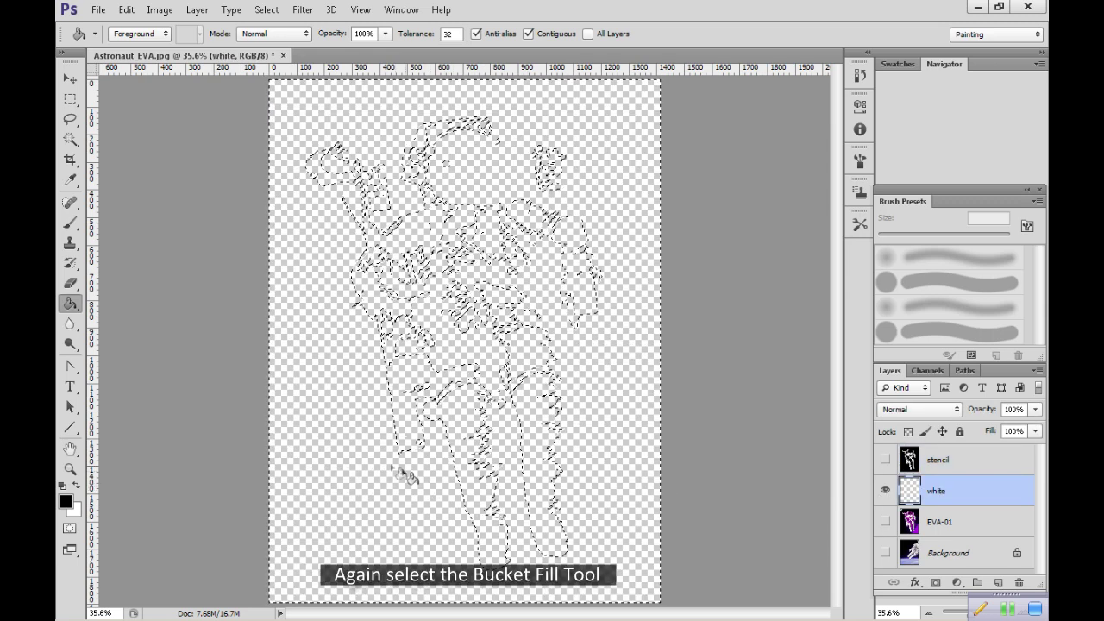
click(77, 487)
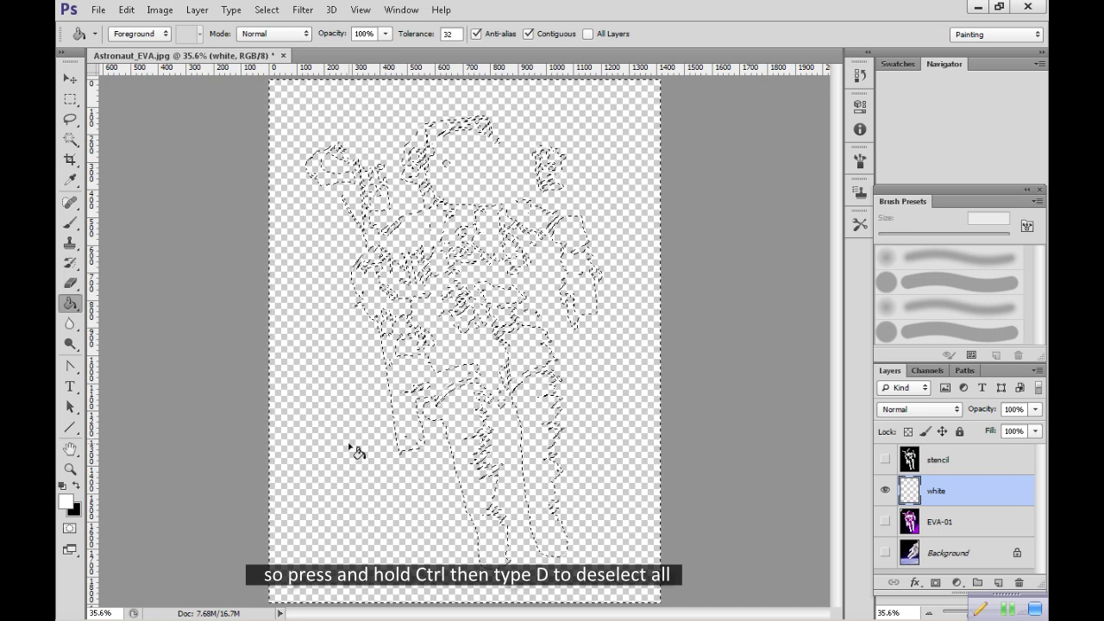
key(ctrl+d)
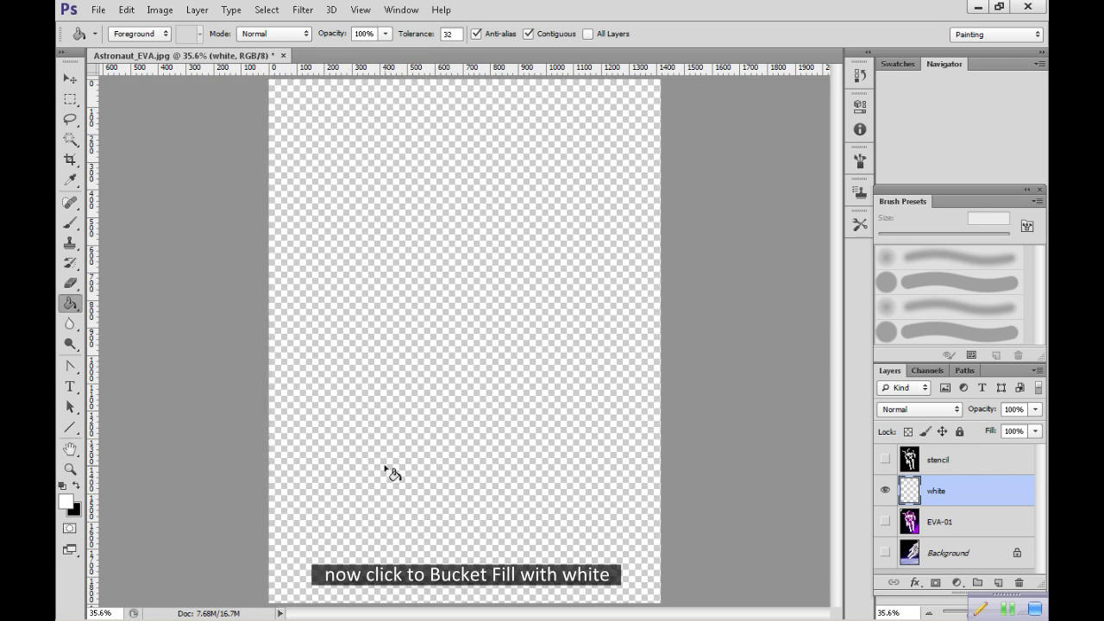
click(386, 468)
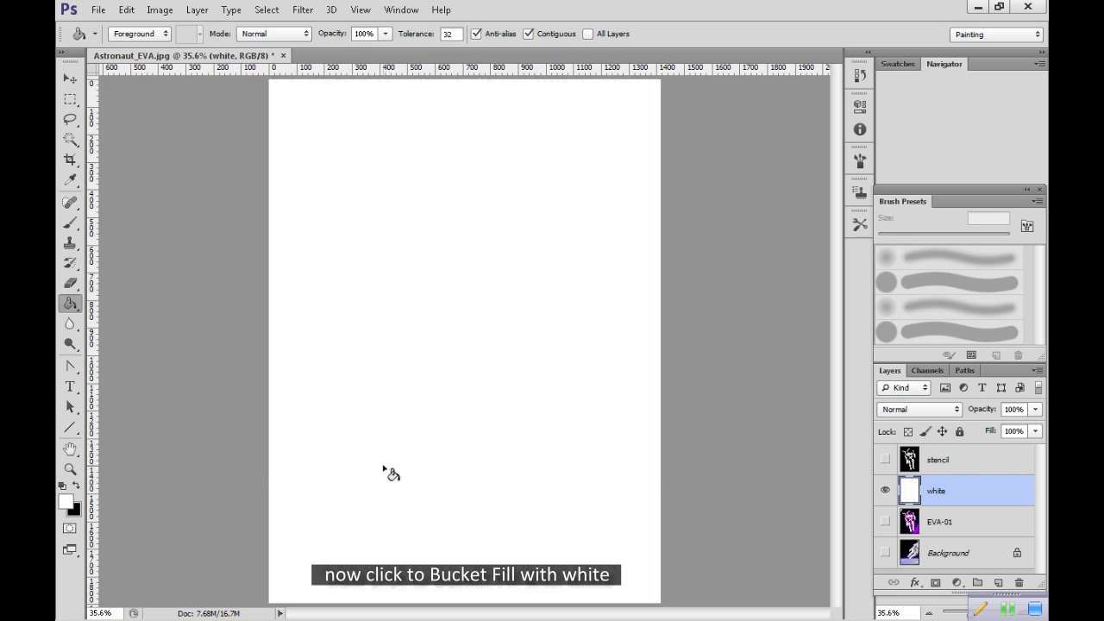
click(885, 460)
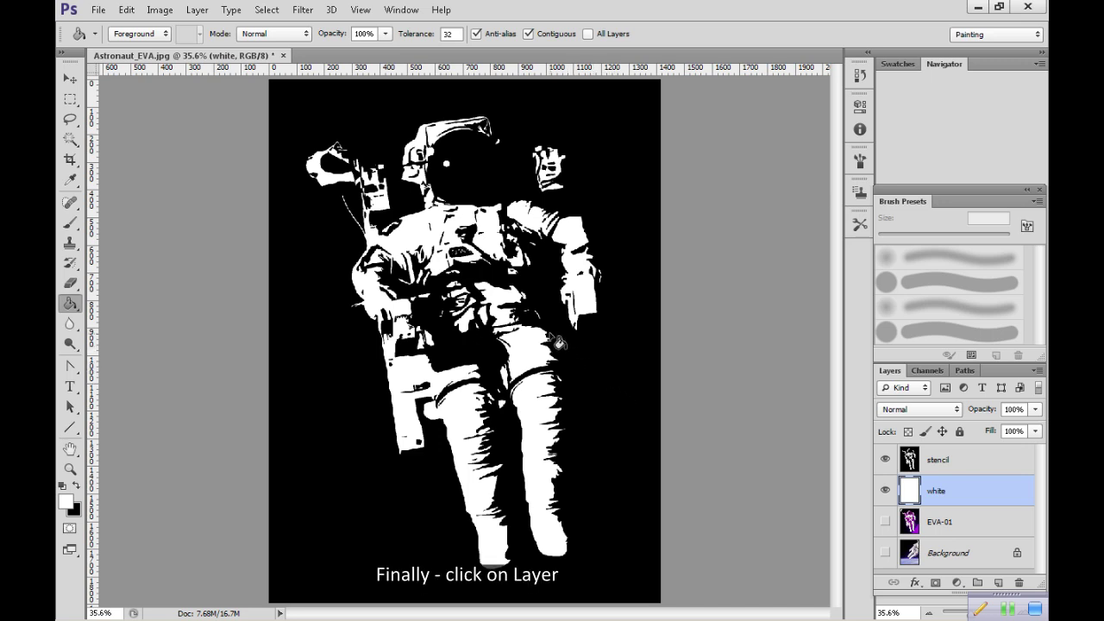
Step: Run Layer > Flatten Image and accept discarding the hidden layers
click(197, 9)
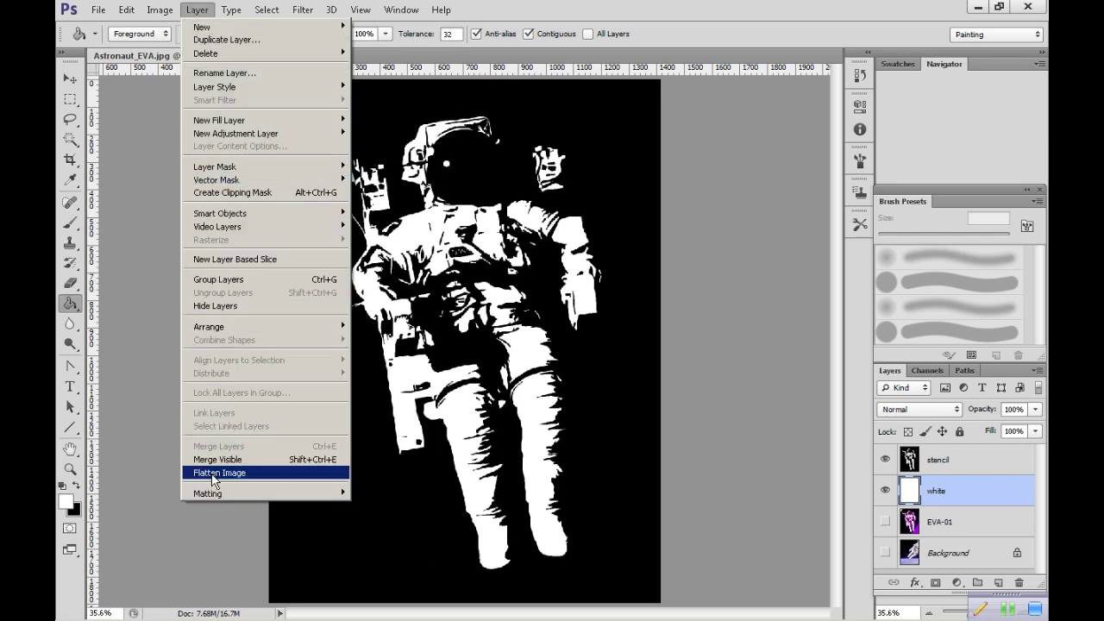
click(213, 475)
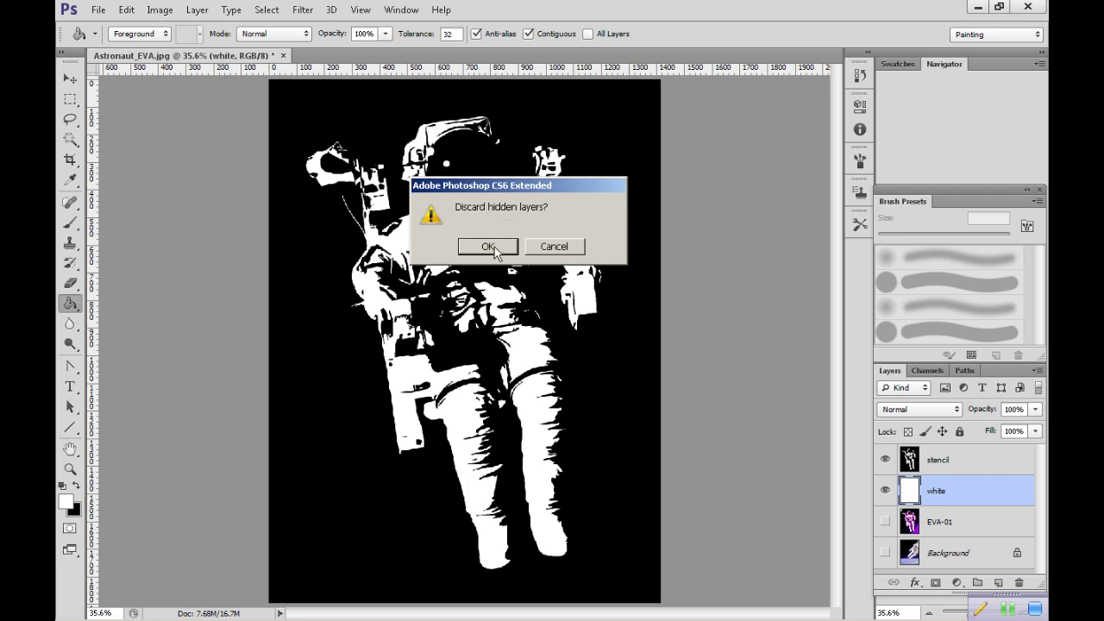
click(489, 247)
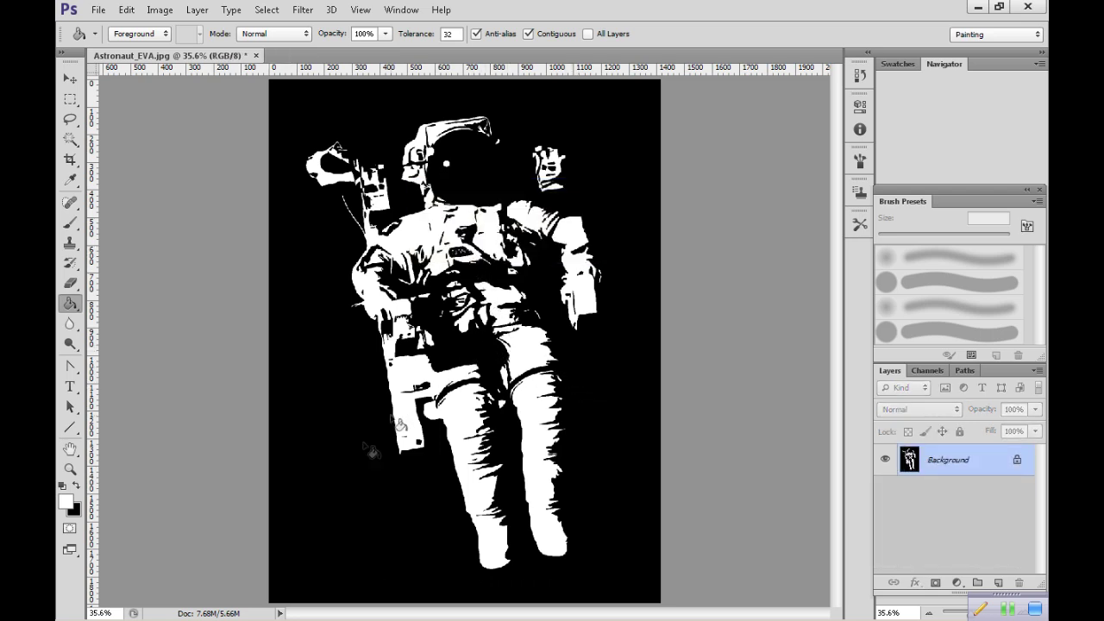